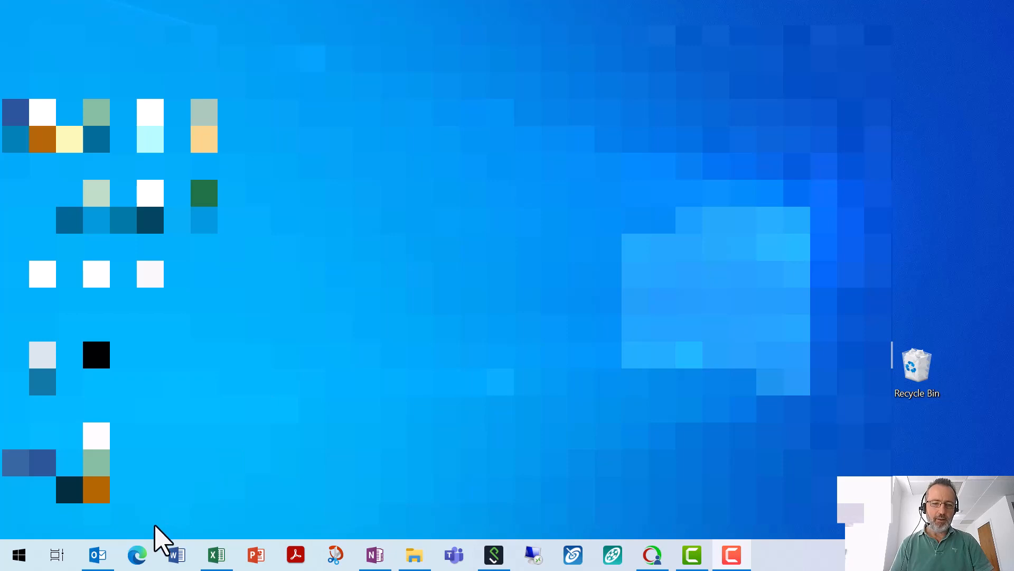
Step: Launch Edge and close the Employee Portal, Scale-up Systems, QbD, Events and LinkedIn tabs
{"action": "left_click", "coordinate": [138, 556]}
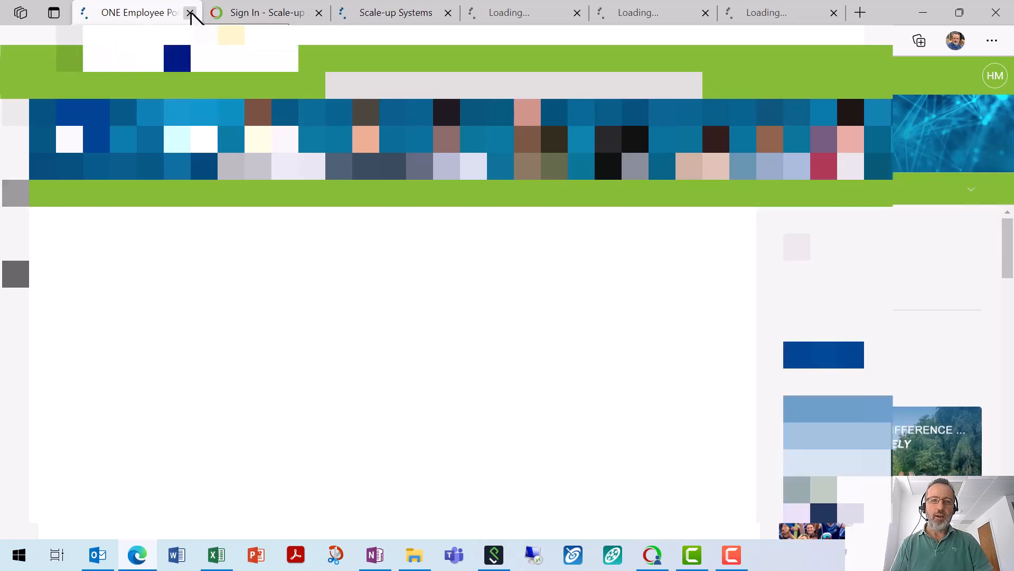
{"action": "left_click", "coordinate": [190, 13]}
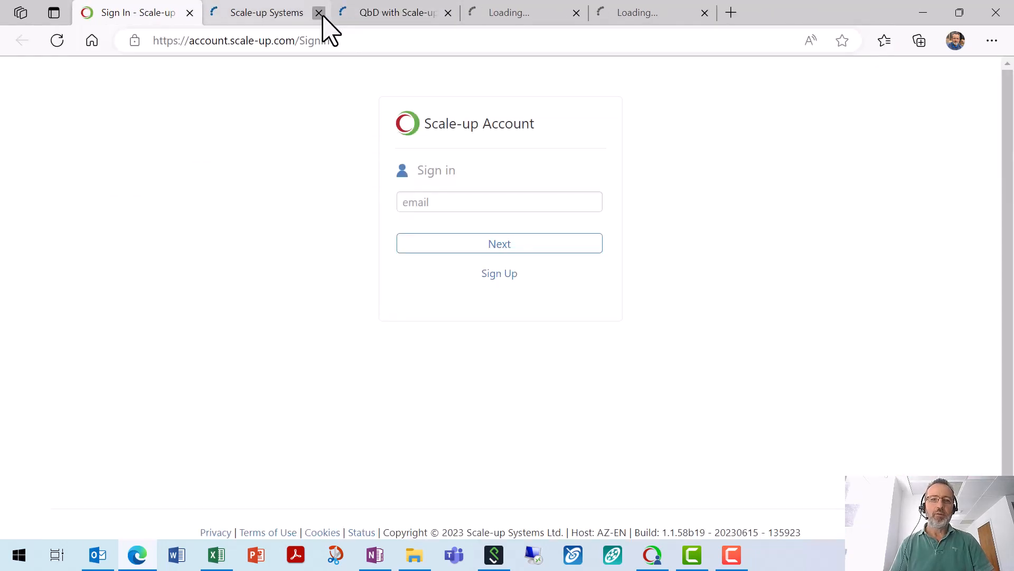
{"action": "left_click", "coordinate": [319, 12]}
{"action": "left_click", "coordinate": [319, 13]}
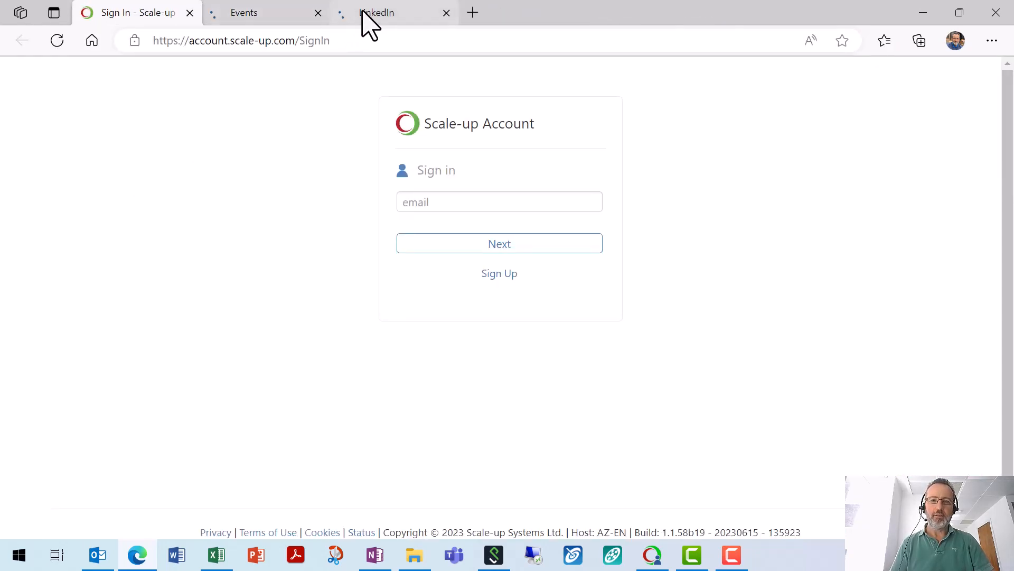
{"action": "left_click", "coordinate": [318, 13]}
{"action": "left_click", "coordinate": [319, 12]}
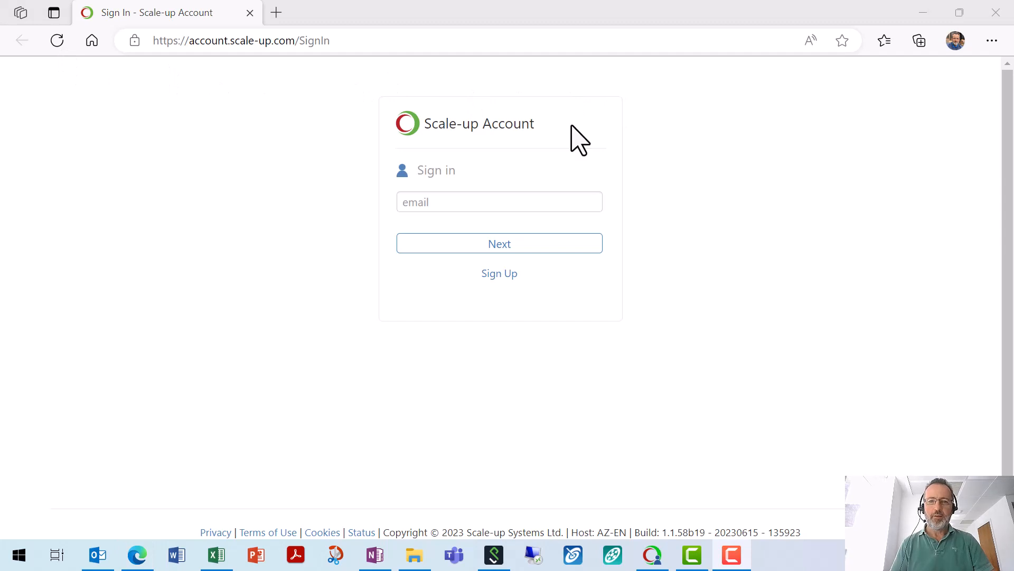
Step: Sign in to Scale-up Account with the saved e-mail address and the account password
{"action": "left_click", "coordinate": [483, 202]}
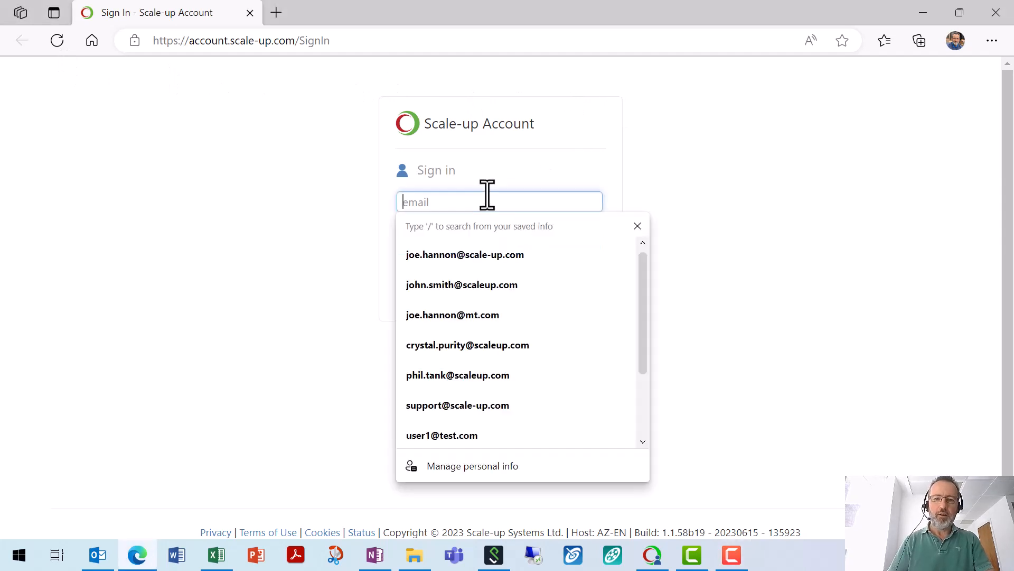
{"action": "left_click", "coordinate": [486, 286]}
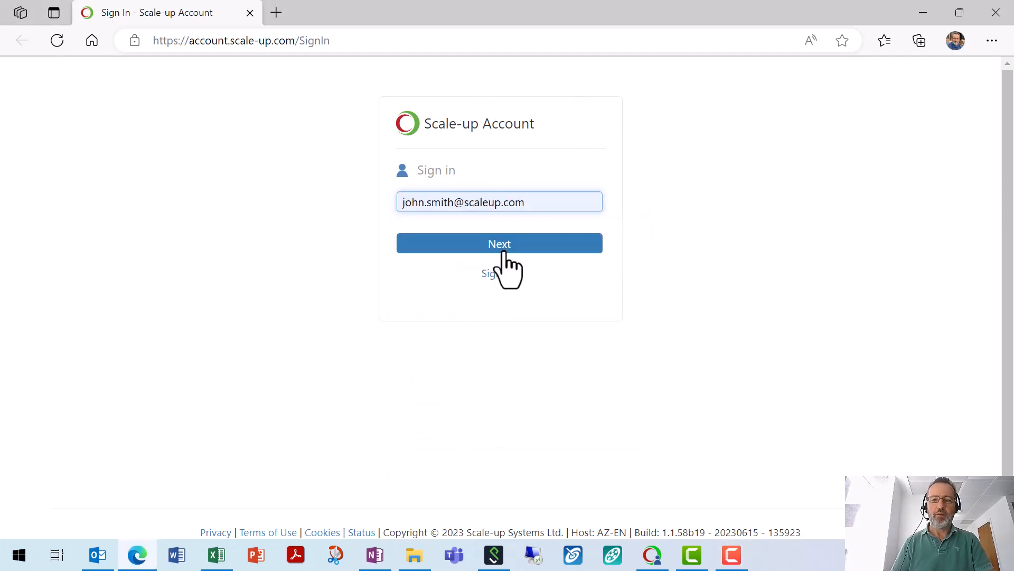
{"action": "left_click", "coordinate": [506, 248]}
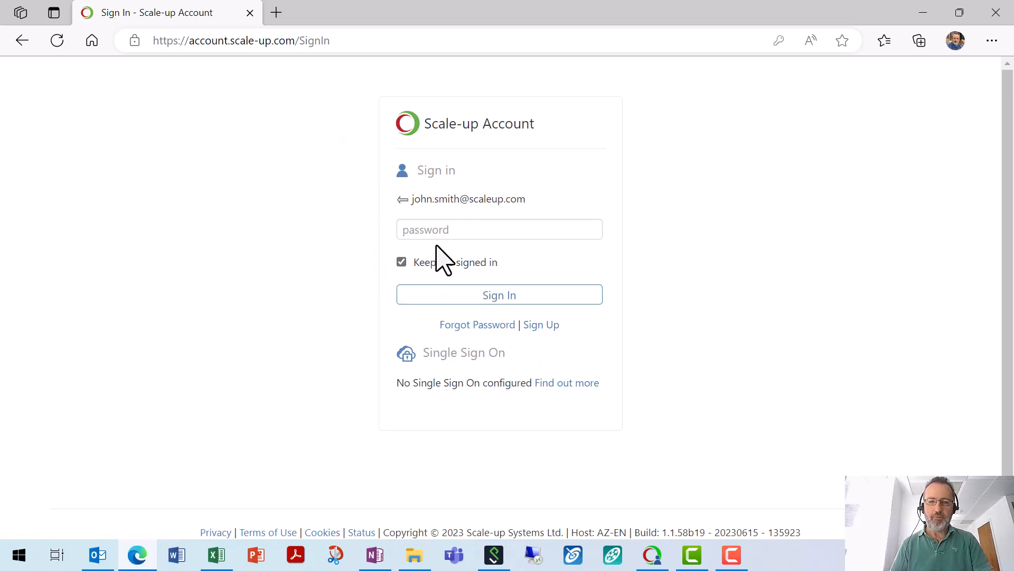
{"action": "left_click", "coordinate": [467, 226]}
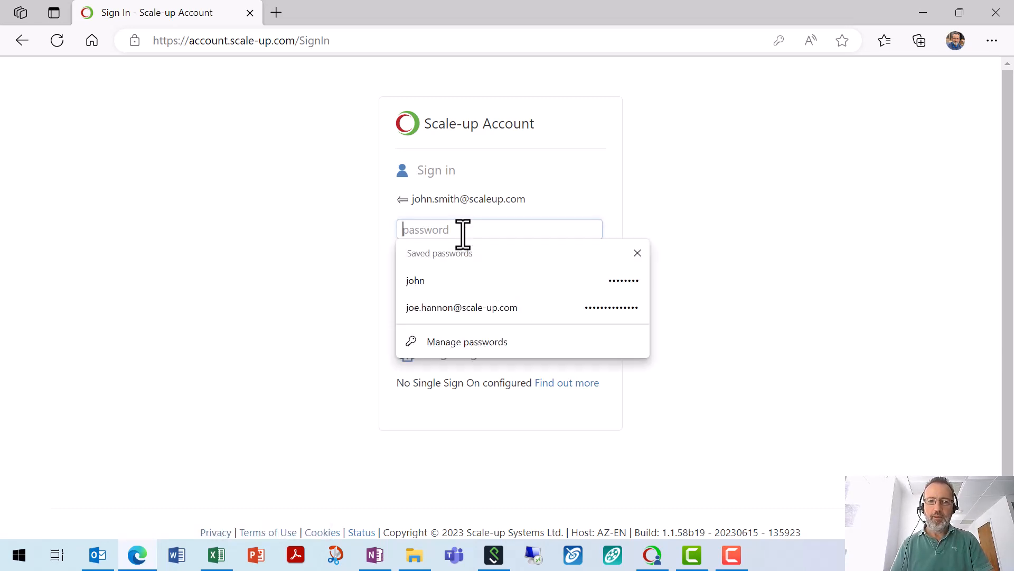
{"action": "left_click", "coordinate": [679, 247]}
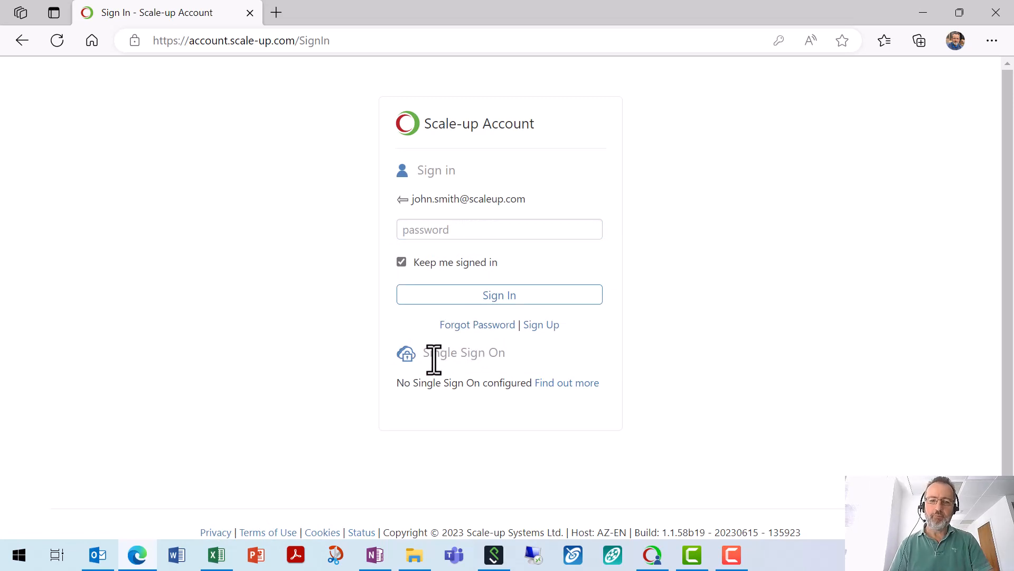
{"action": "left_click", "coordinate": [449, 231]}
{"action": "type", "text": "••"}
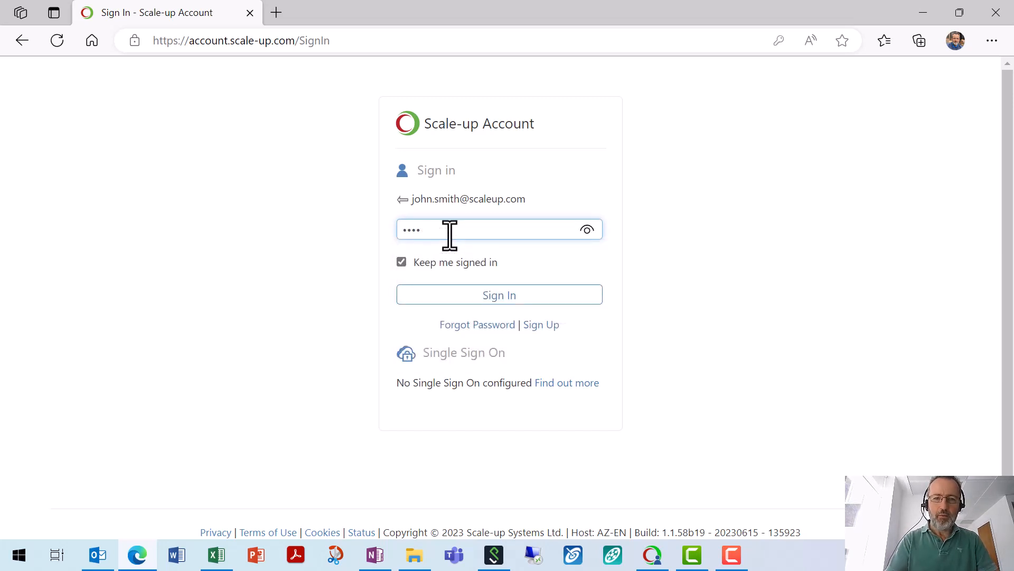
{"action": "key", "text": "BackSpace"}
{"action": "type", "text": "••"}
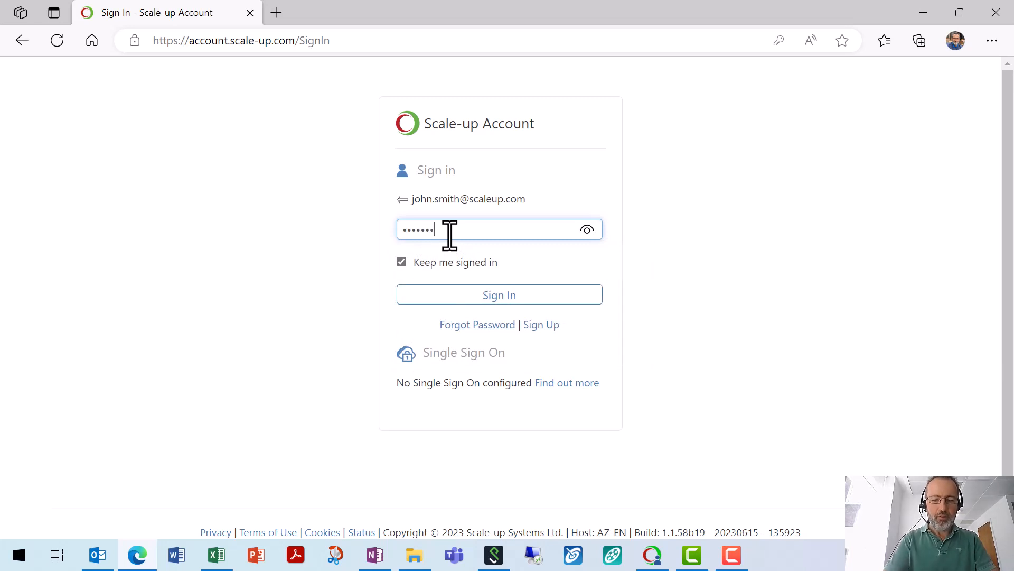
{"action": "left_click", "coordinate": [475, 299]}
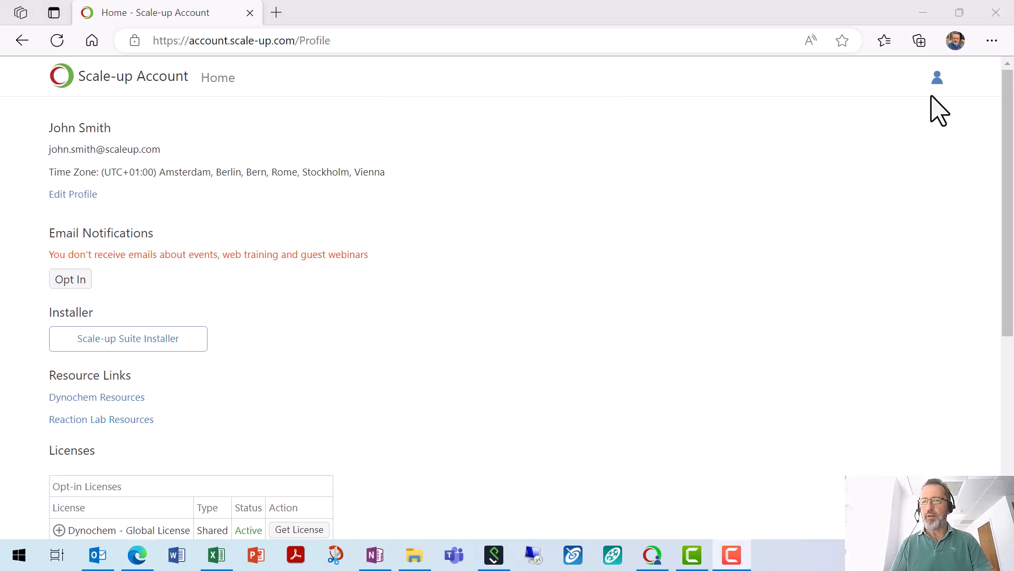
{"action": "left_click", "coordinate": [937, 79]}
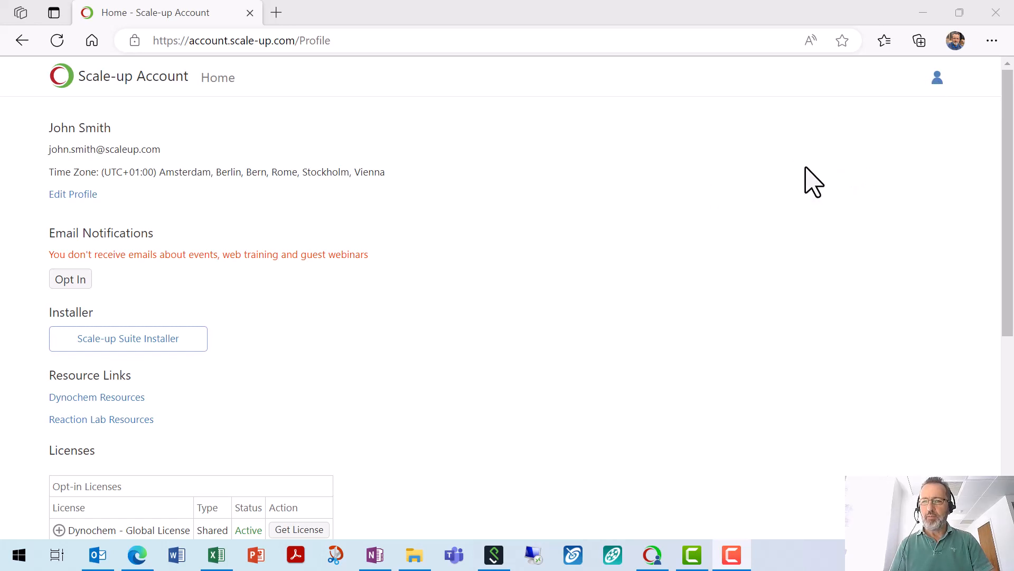
{"action": "mouse_move", "coordinate": [951, 90]}
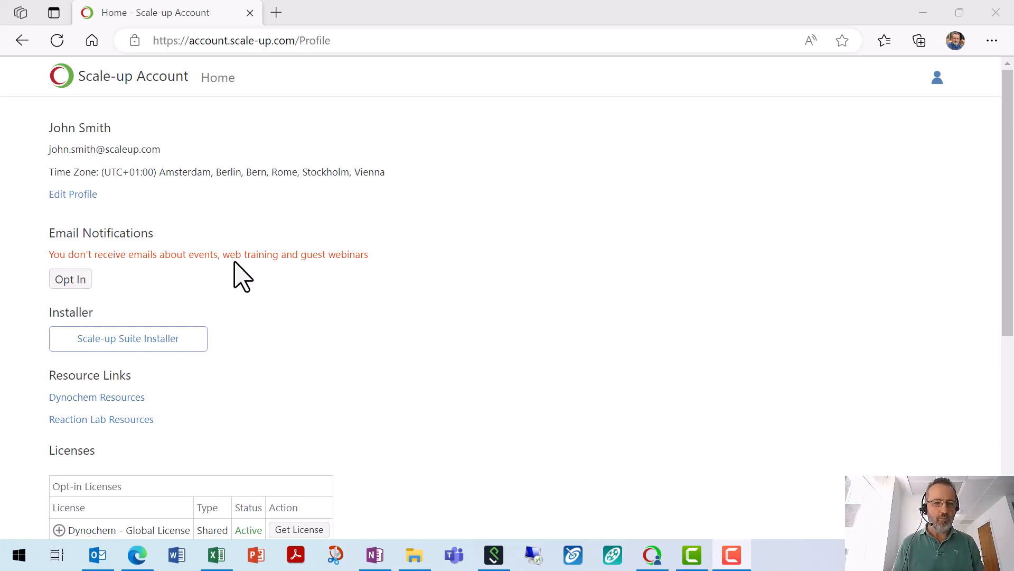
{"action": "scroll", "coordinate": [238, 260], "scroll_direction": "down", "scroll_amount": 1}
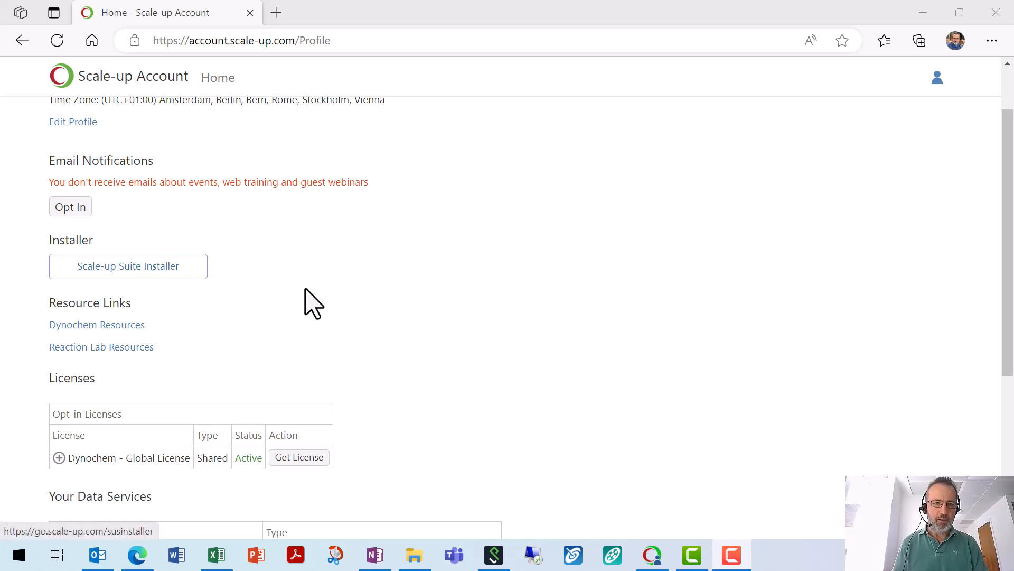
{"action": "scroll", "coordinate": [327, 312], "scroll_direction": "down", "scroll_amount": 1}
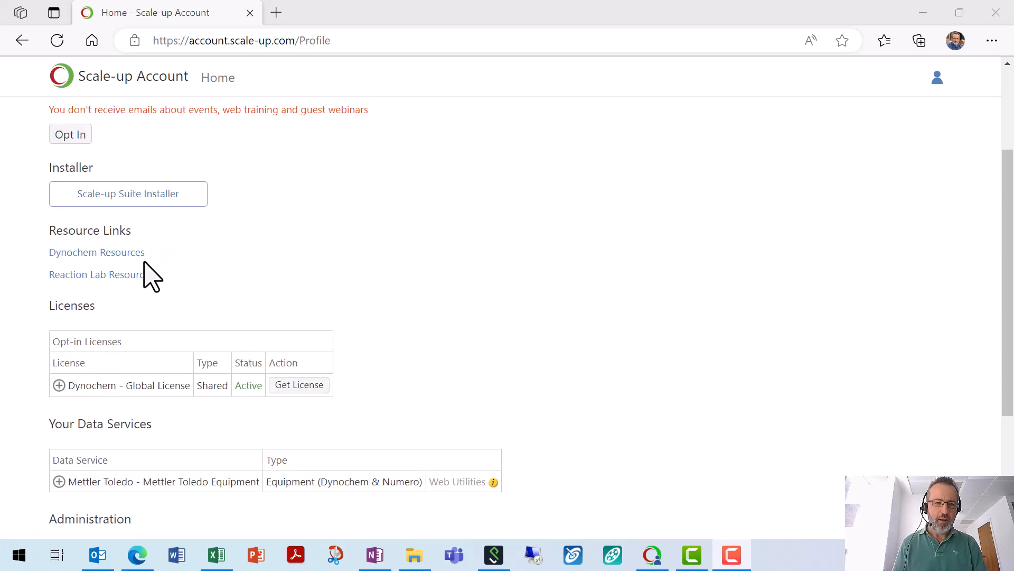
{"action": "scroll", "coordinate": [244, 264], "scroll_direction": "down", "scroll_amount": 1}
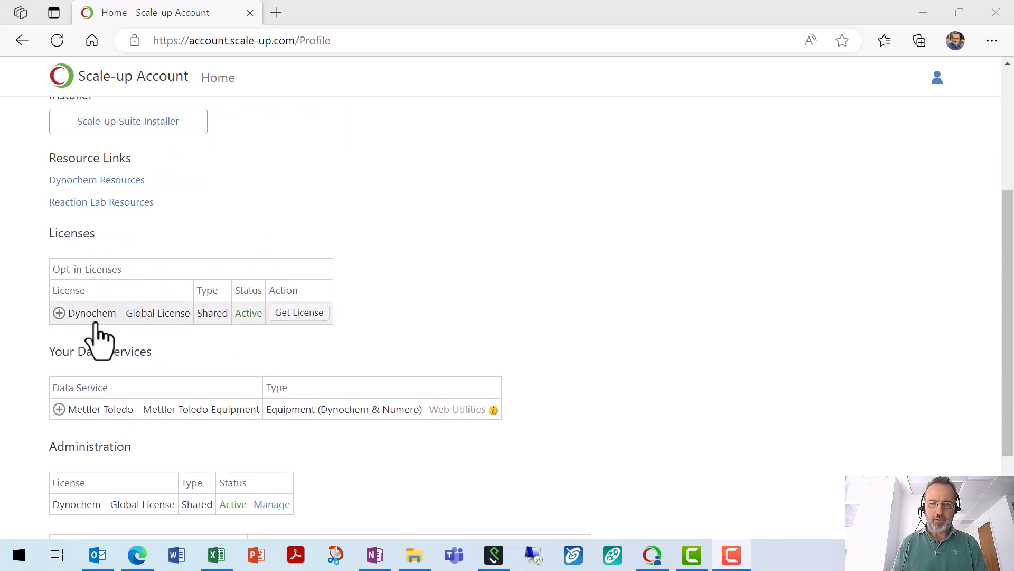
{"action": "scroll", "coordinate": [343, 320], "scroll_direction": "down", "scroll_amount": 1}
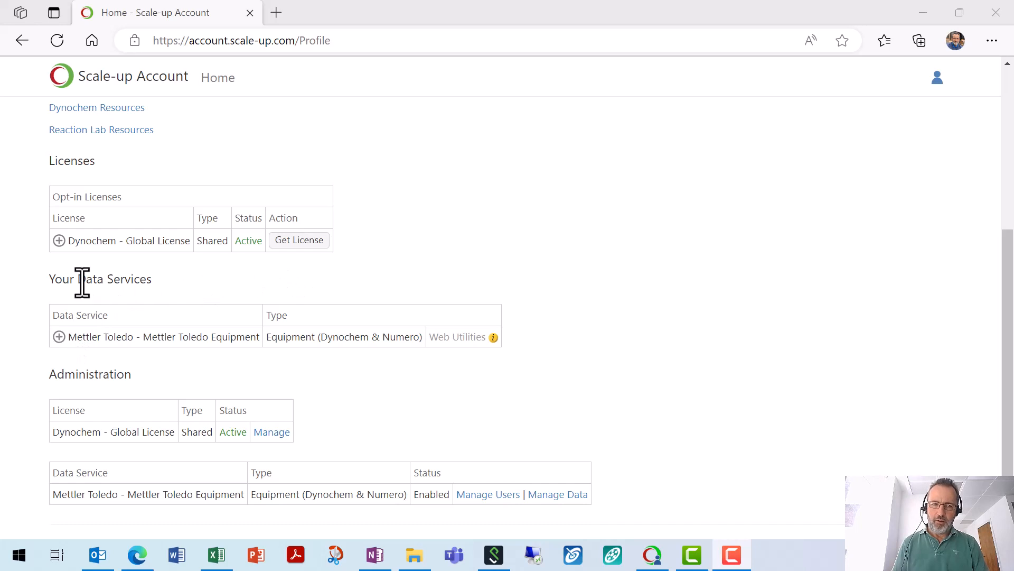
{"action": "left_click_drag", "start_coordinate": [82, 279], "coordinate": [159, 289]}
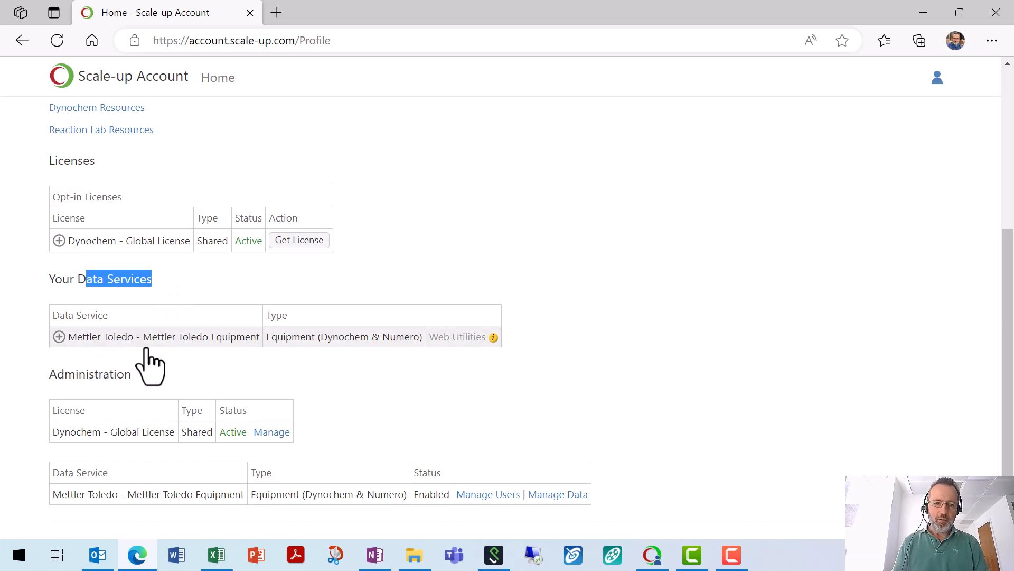
{"action": "scroll", "coordinate": [424, 406], "scroll_direction": "down", "scroll_amount": 1}
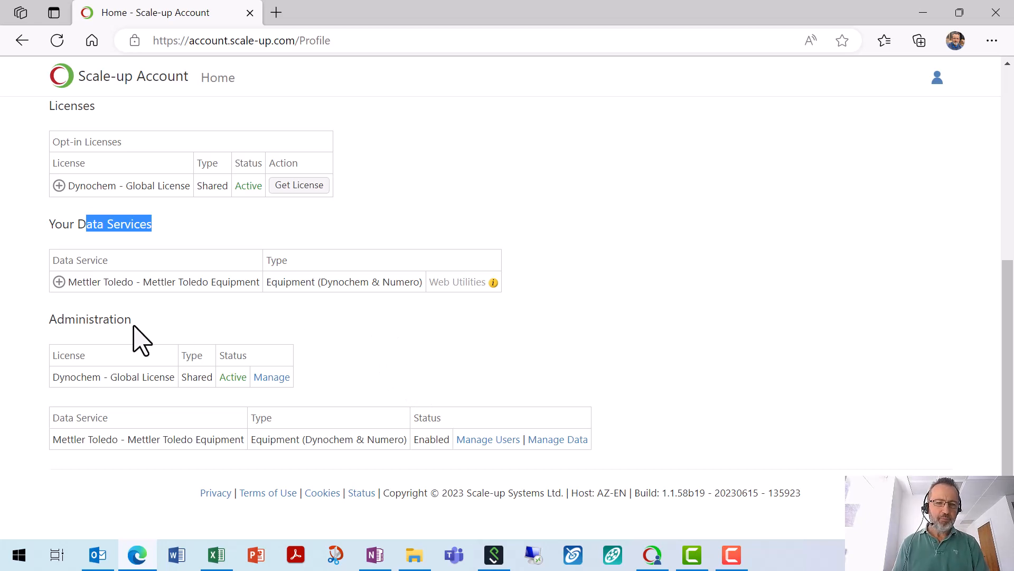
{"action": "left_click_drag", "start_coordinate": [49, 320], "coordinate": [132, 320]}
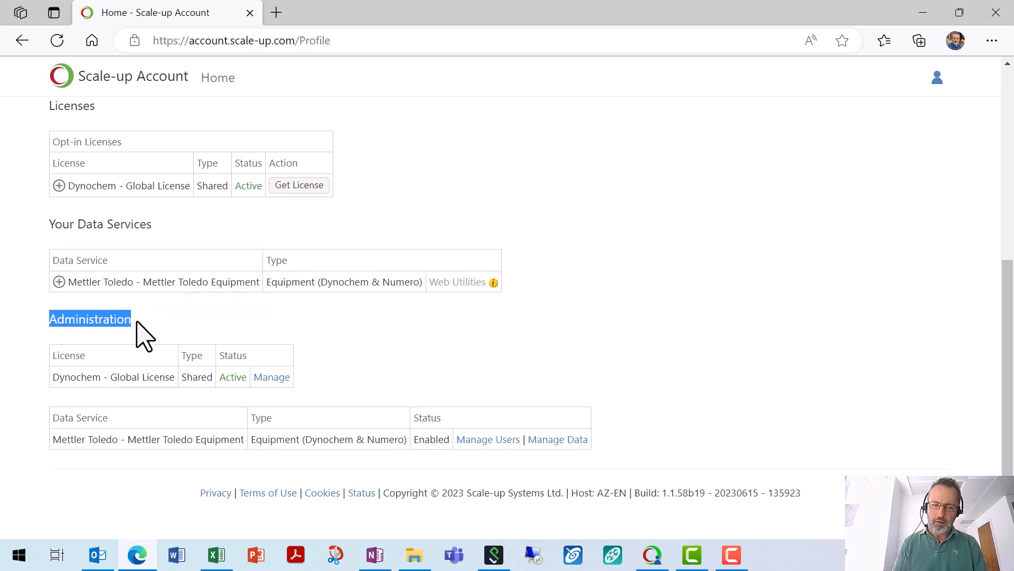
{"action": "left_click", "coordinate": [354, 353]}
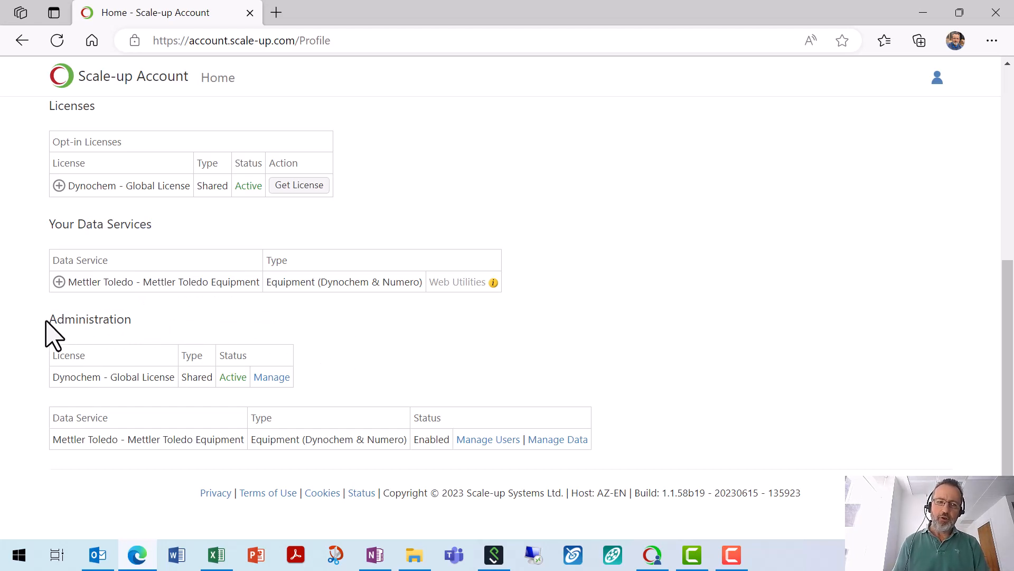
{"action": "left_click_drag", "start_coordinate": [48, 318], "coordinate": [130, 330]}
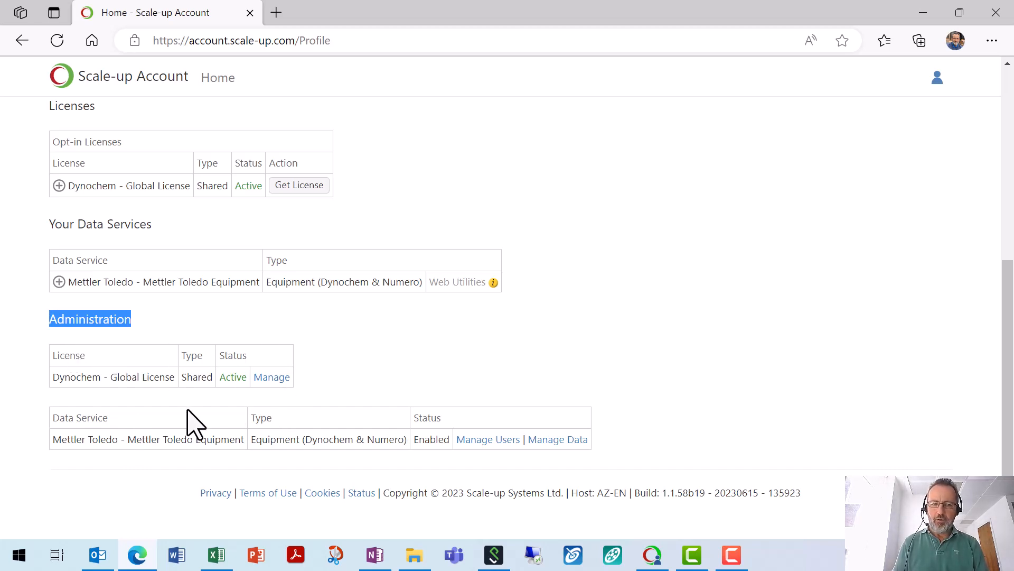
Step: Open the Users page of the Dynochem - Global License, showing 5 max users and 0 assigned
{"action": "left_click", "coordinate": [273, 377]}
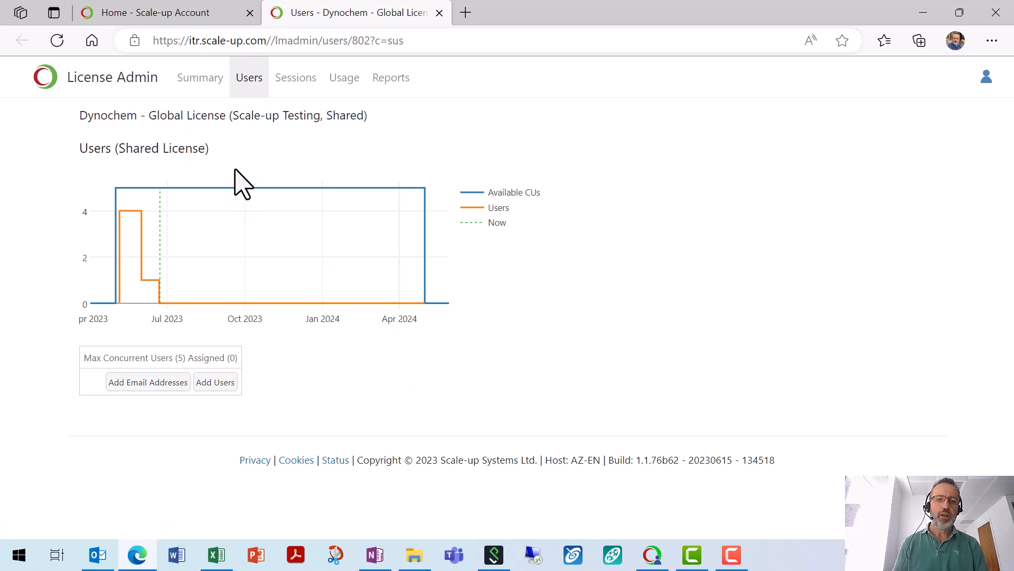
{"action": "mouse_move", "coordinate": [136, 199]}
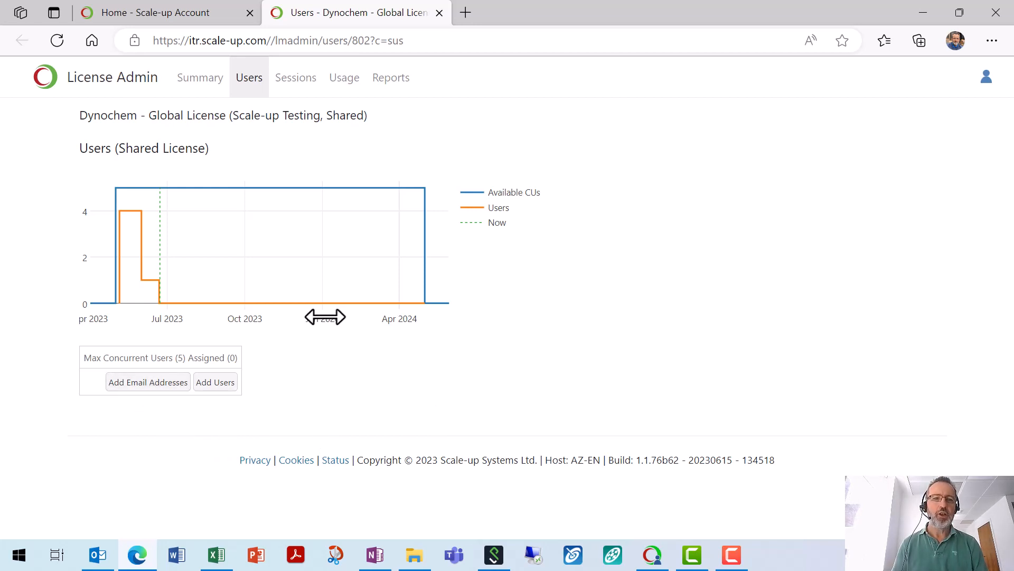
{"action": "left_click", "coordinate": [396, 80]}
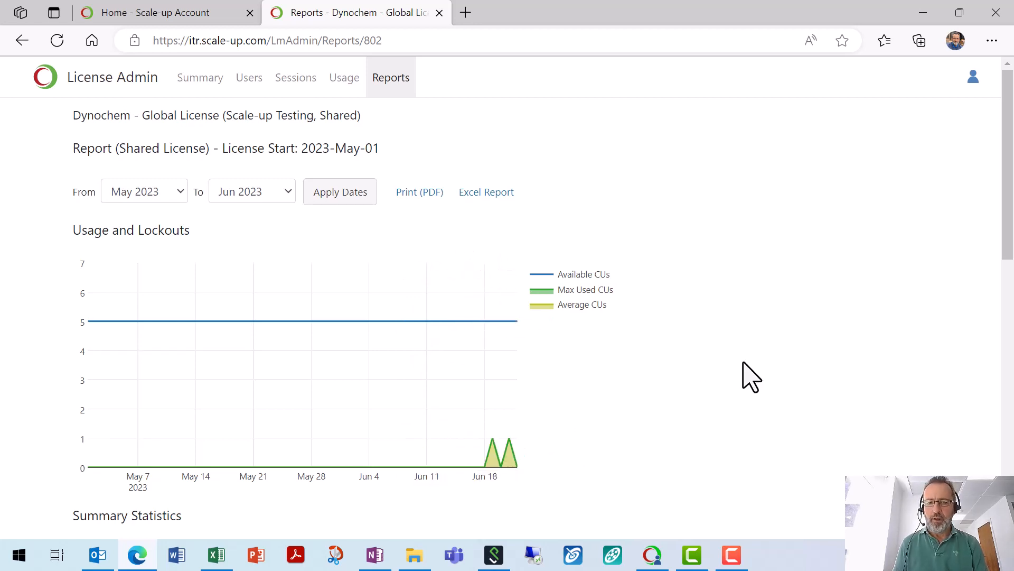
{"action": "scroll", "coordinate": [722, 376], "scroll_direction": "down", "scroll_amount": 3}
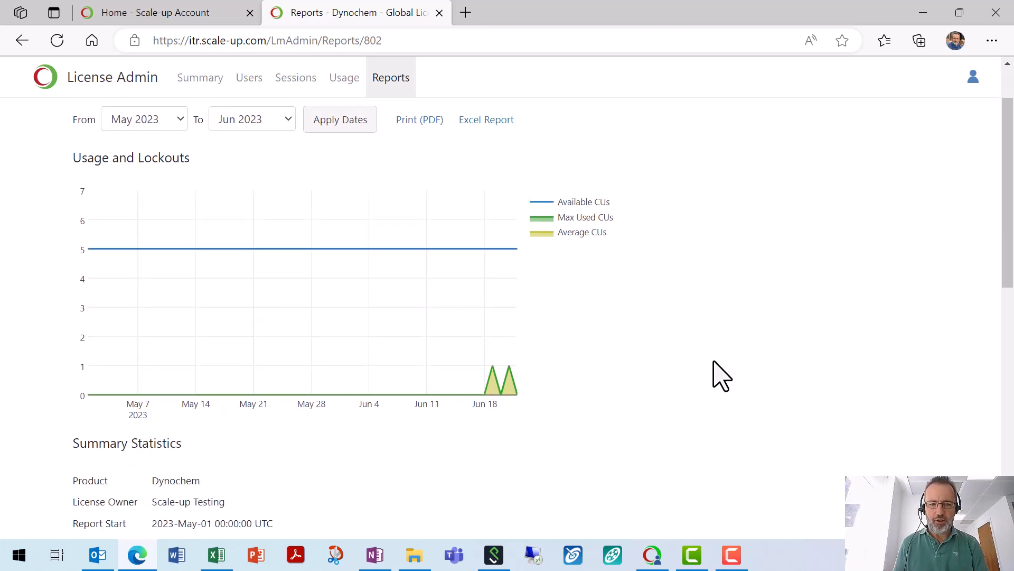
{"action": "scroll", "coordinate": [721, 378], "scroll_direction": "down", "scroll_amount": 1}
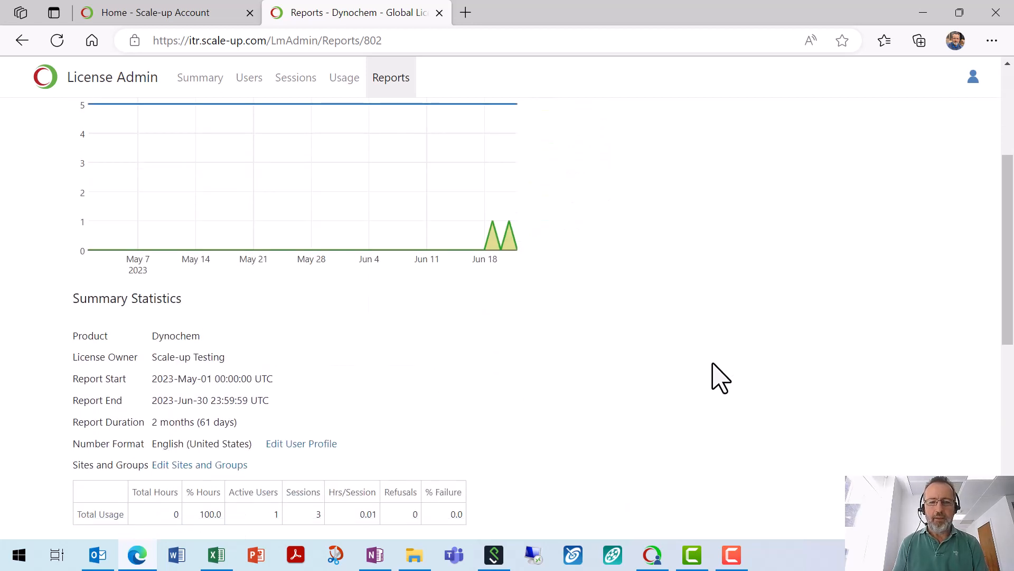
{"action": "scroll", "coordinate": [721, 378], "scroll_direction": "down", "scroll_amount": 1}
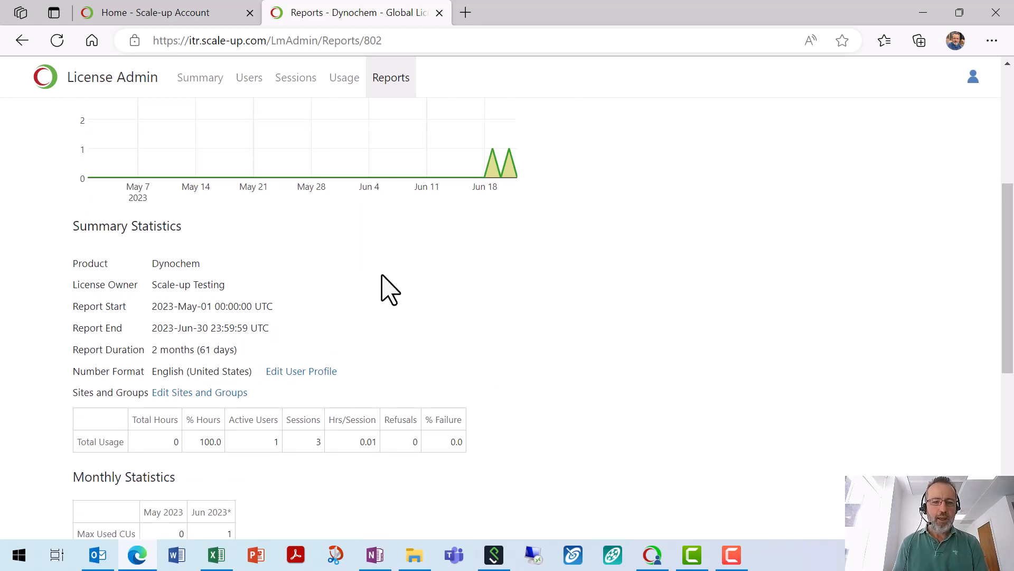
{"action": "scroll", "coordinate": [385, 290], "scroll_direction": "down", "scroll_amount": 2}
{"action": "left_click_drag", "start_coordinate": [451, 296], "coordinate": [475, 312]}
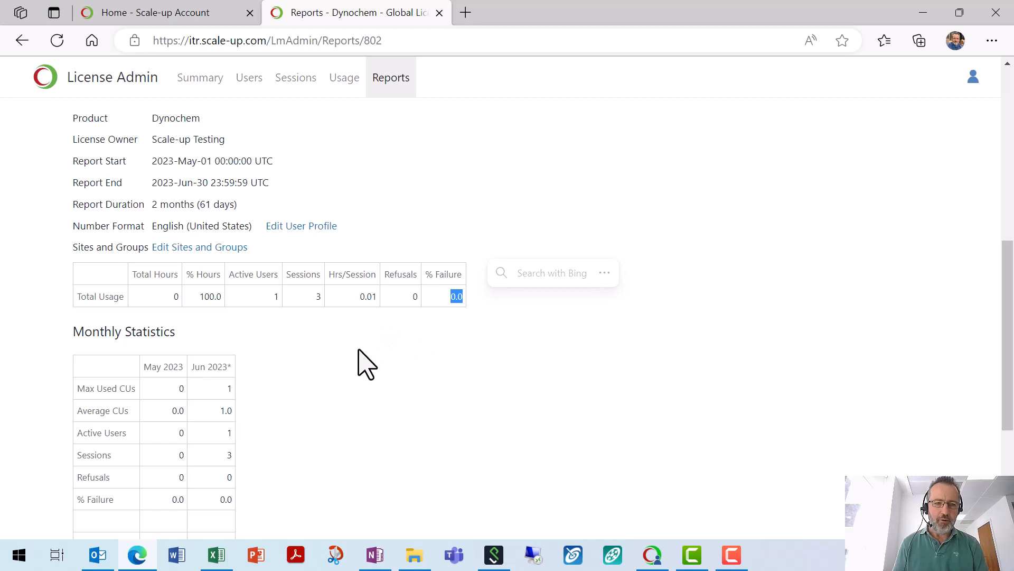
{"action": "scroll", "coordinate": [365, 364], "scroll_direction": "down", "scroll_amount": 1}
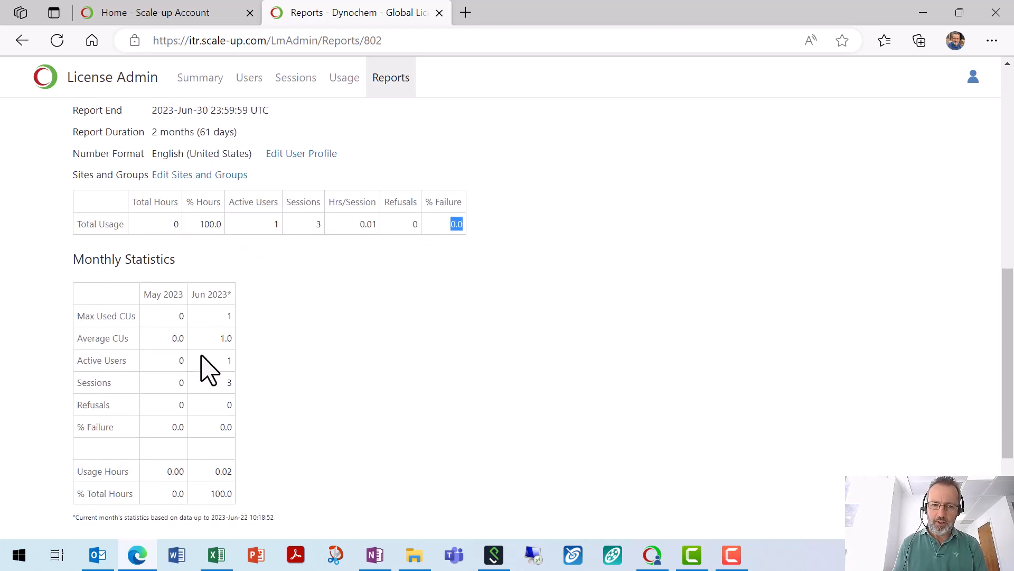
{"action": "scroll", "coordinate": [264, 367], "scroll_direction": "down", "scroll_amount": 1}
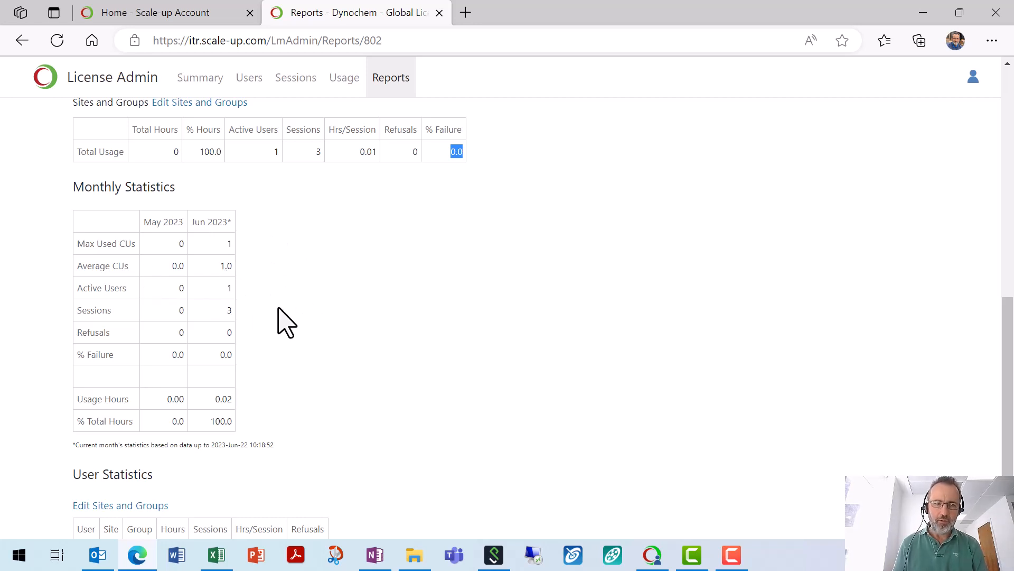
{"action": "scroll", "coordinate": [285, 328], "scroll_direction": "down", "scroll_amount": 2}
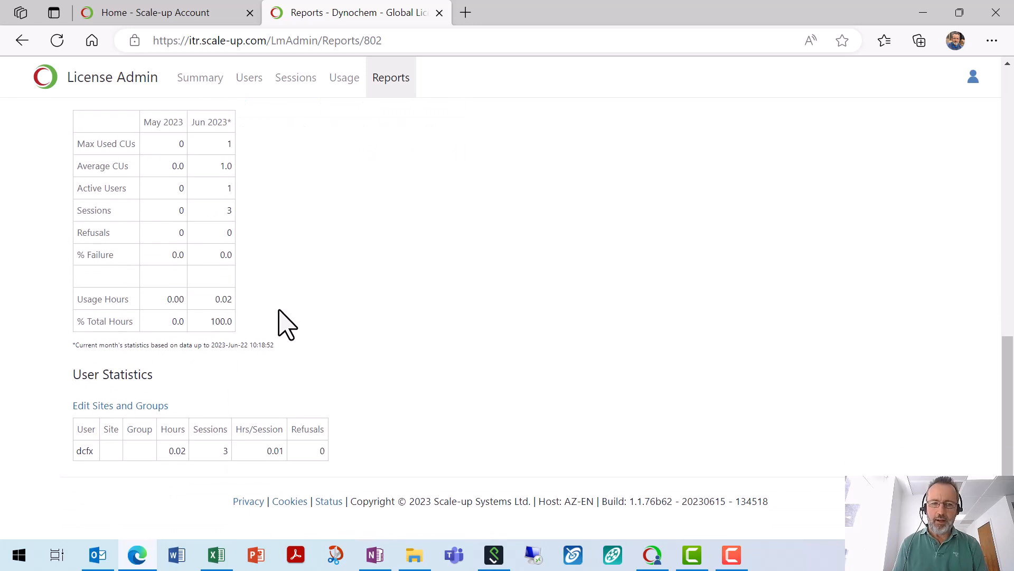
{"action": "scroll", "coordinate": [285, 327], "scroll_direction": "up", "scroll_amount": 12}
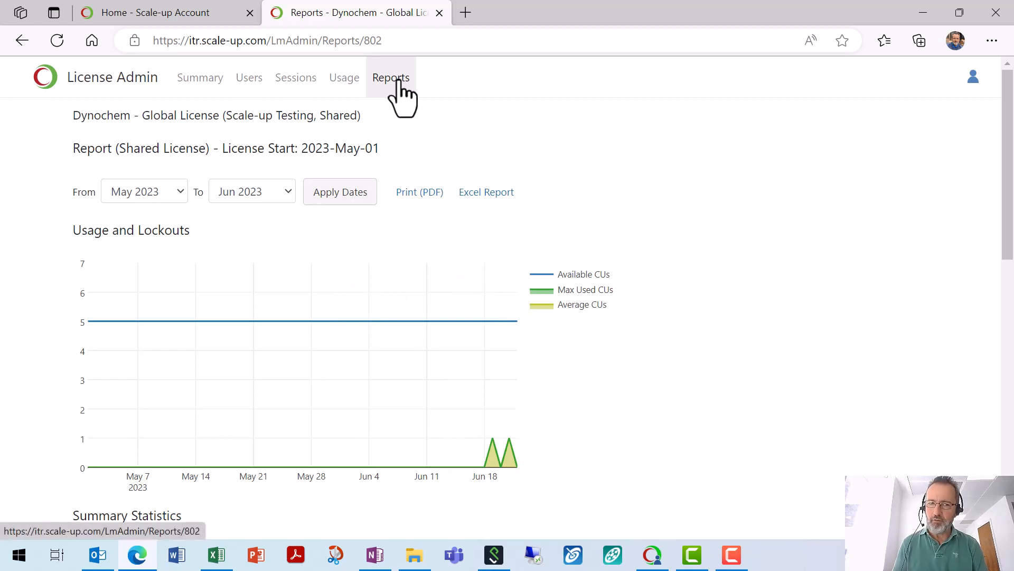
Step: Review the Usage chart and the log of 6 license issue/release events from 1 user
{"action": "left_click", "coordinate": [353, 83]}
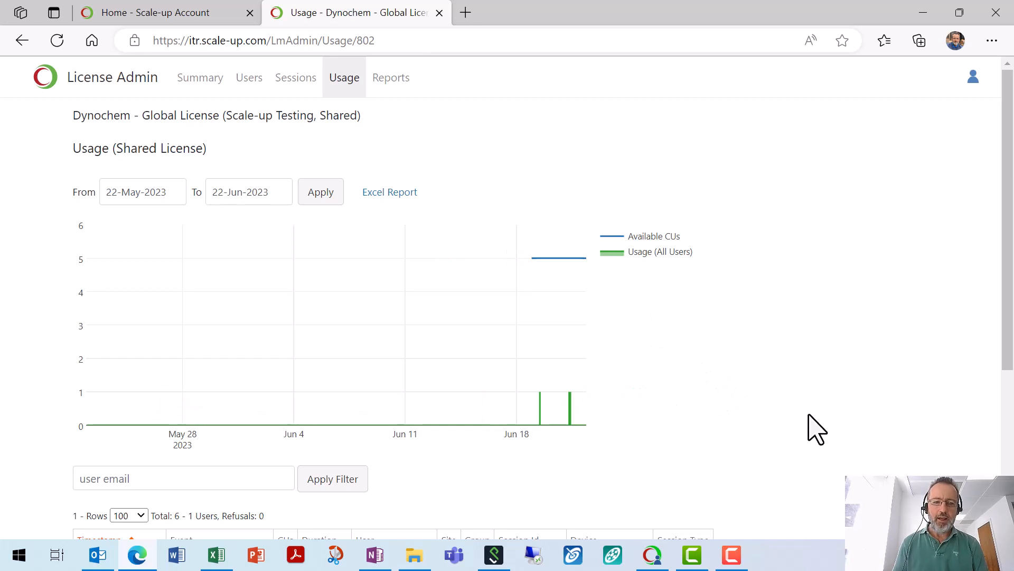
{"action": "scroll", "coordinate": [814, 431], "scroll_direction": "down", "scroll_amount": 3}
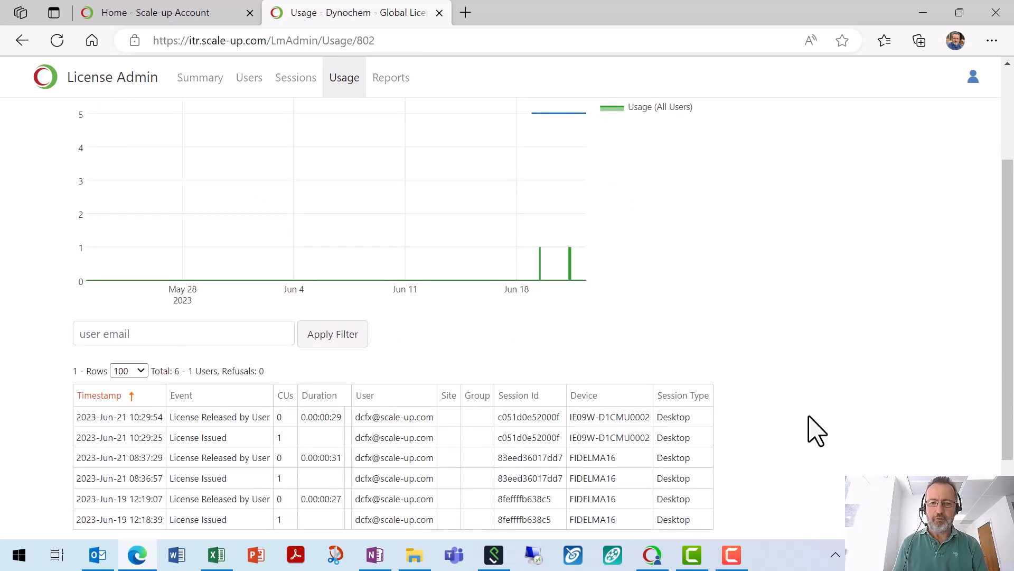
{"action": "scroll", "coordinate": [814, 431], "scroll_direction": "down", "scroll_amount": 2}
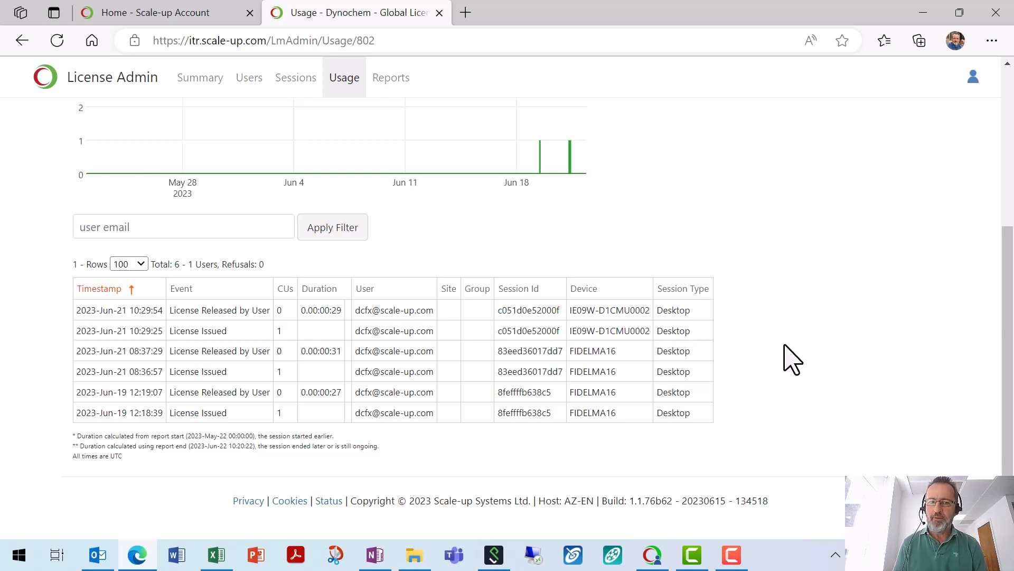
{"action": "scroll", "coordinate": [790, 359], "scroll_direction": "up", "scroll_amount": 5}
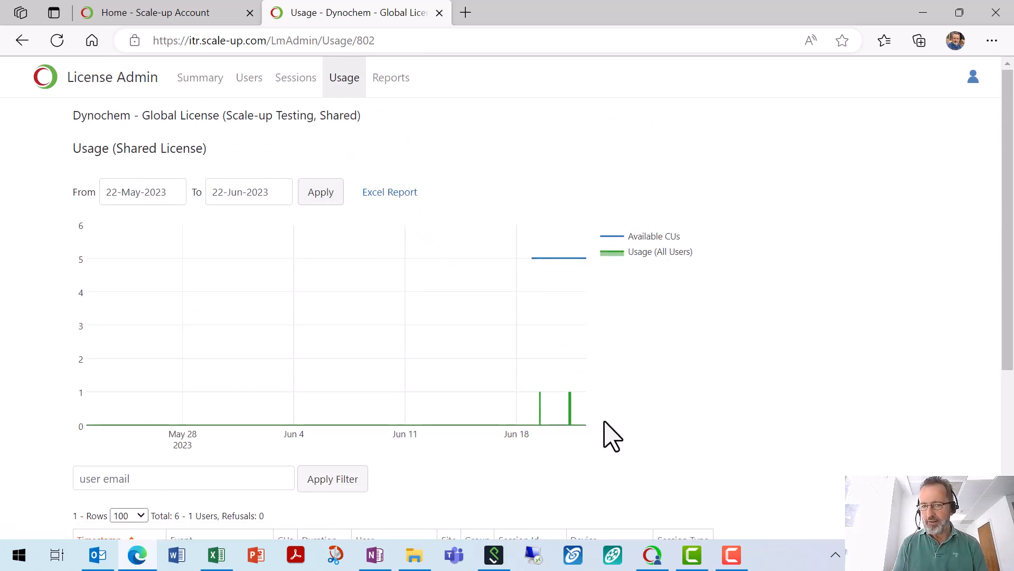
Step: Confirm on the Sessions tab that nothing is open, then return to the empty Users list
{"action": "left_click", "coordinate": [296, 100]}
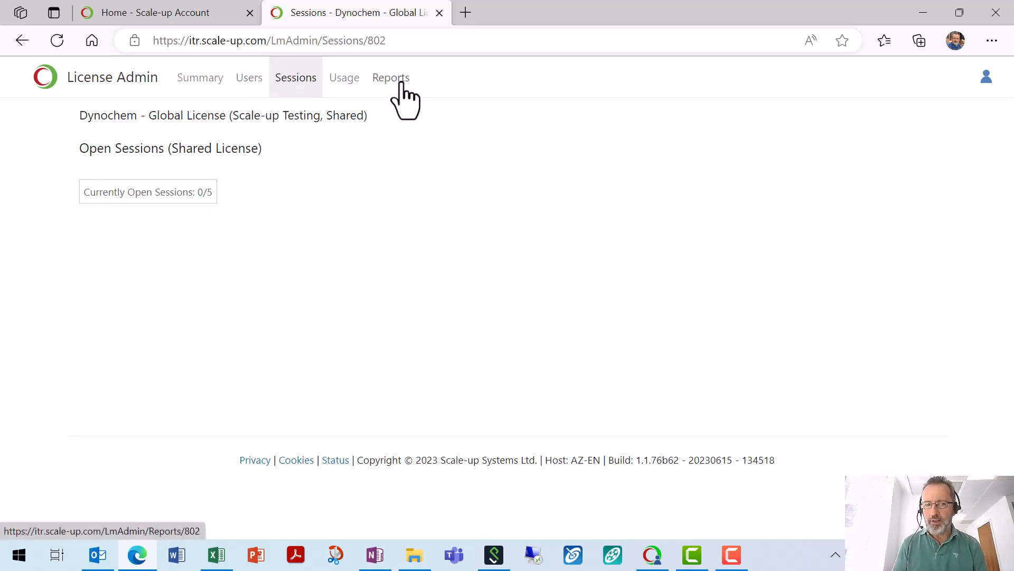
{"action": "left_click", "coordinate": [259, 85]}
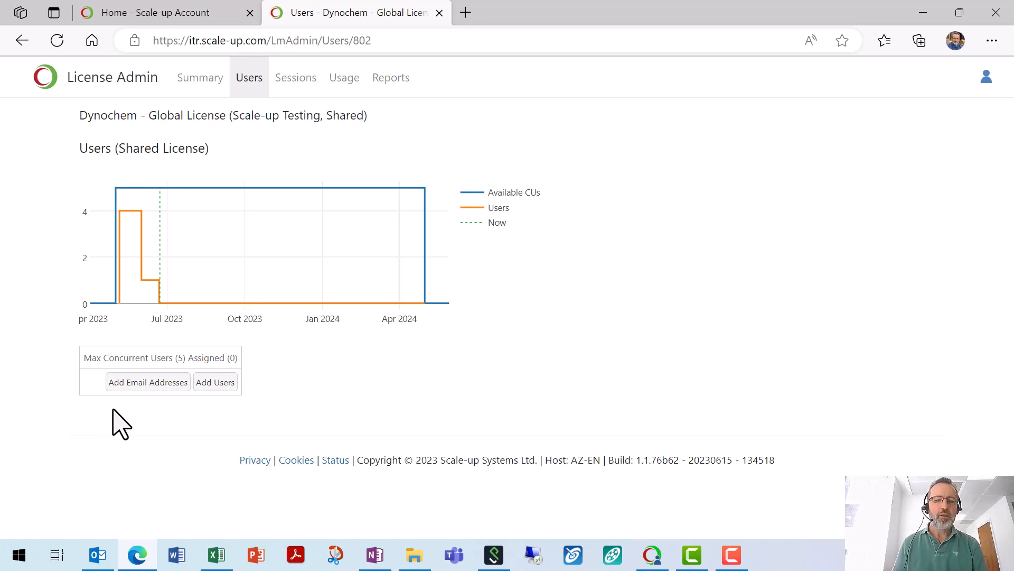
{"action": "left_click", "coordinate": [143, 387]}
Step: Enter the new user's e-mail address and add it to the Dynochem license
{"action": "left_click", "coordinate": [196, 299]}
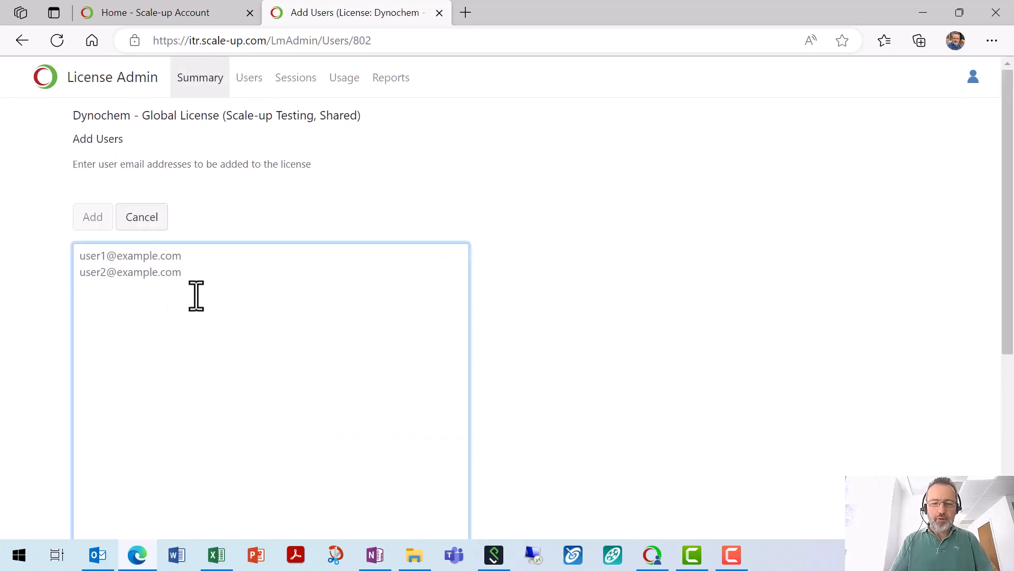
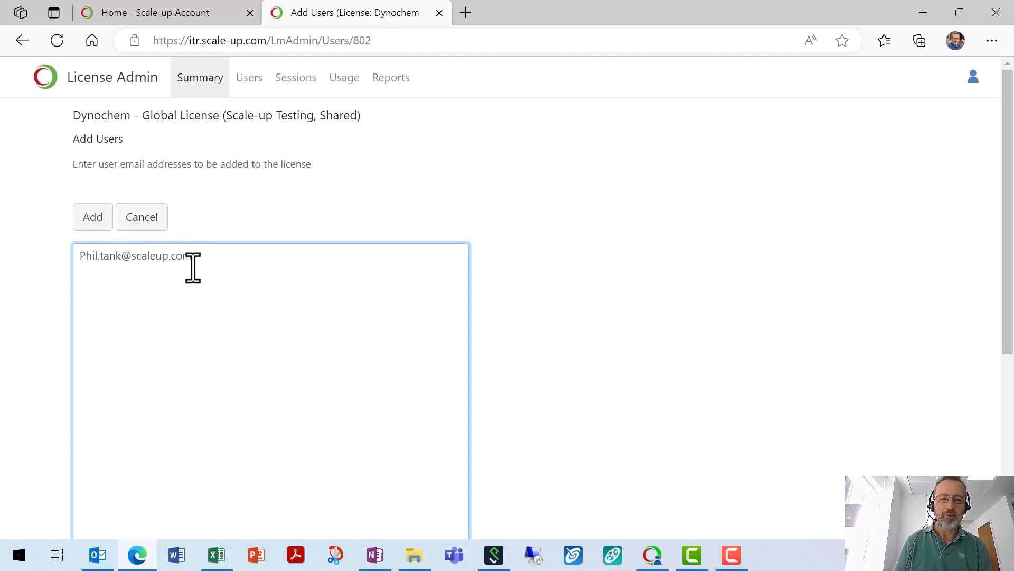
{"action": "left_click", "coordinate": [95, 217]}
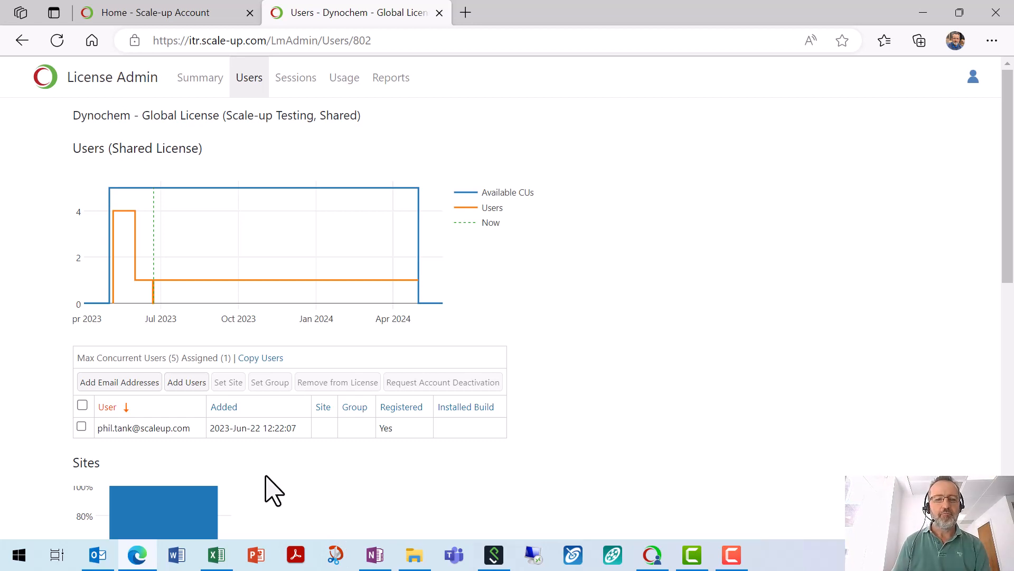
Step: Set the newly added user's site to Dublin
{"action": "left_click", "coordinate": [82, 426]}
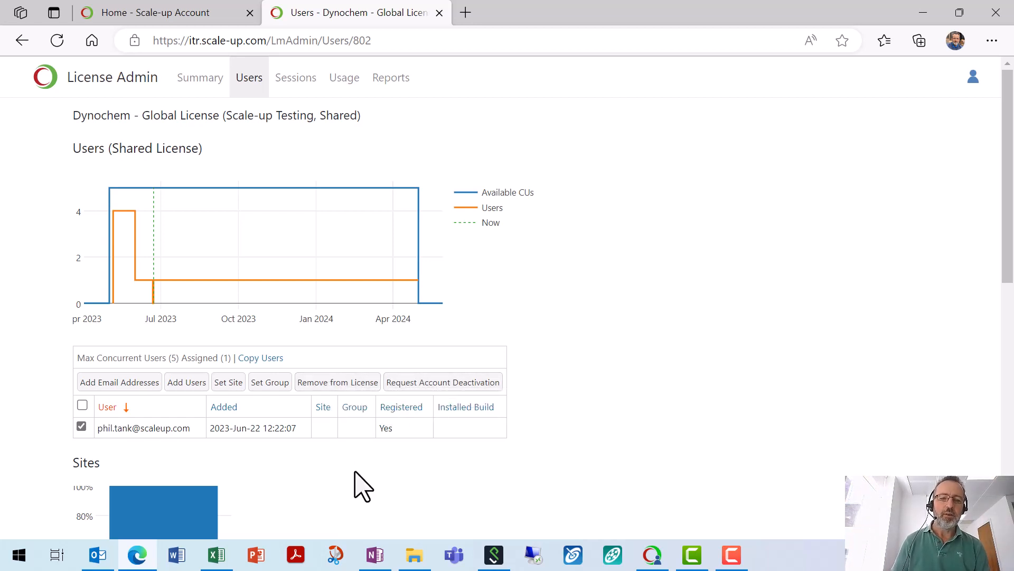
{"action": "left_click", "coordinate": [237, 384]}
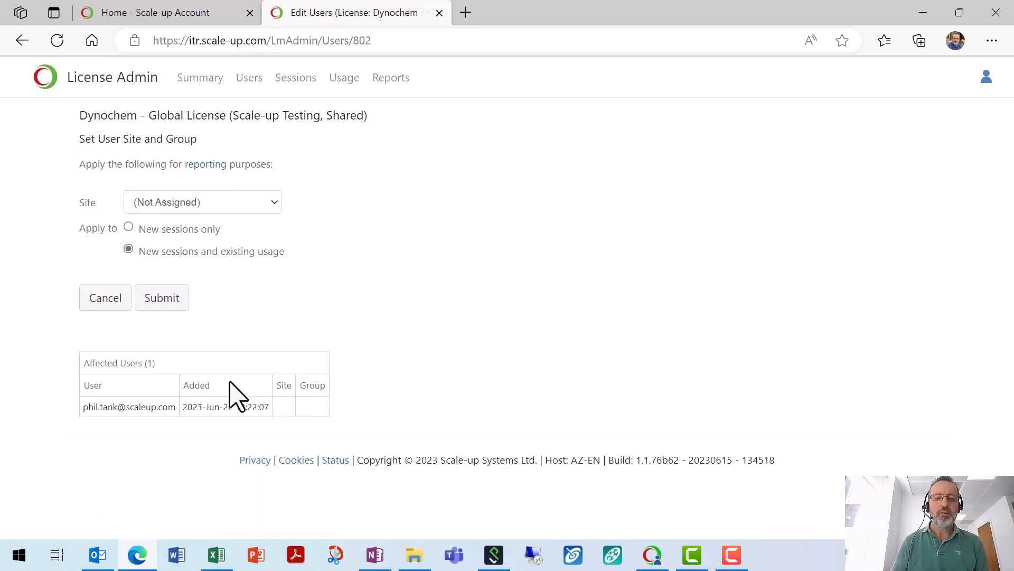
{"action": "left_click", "coordinate": [199, 196]}
{"action": "type", "text": "Dublin"}
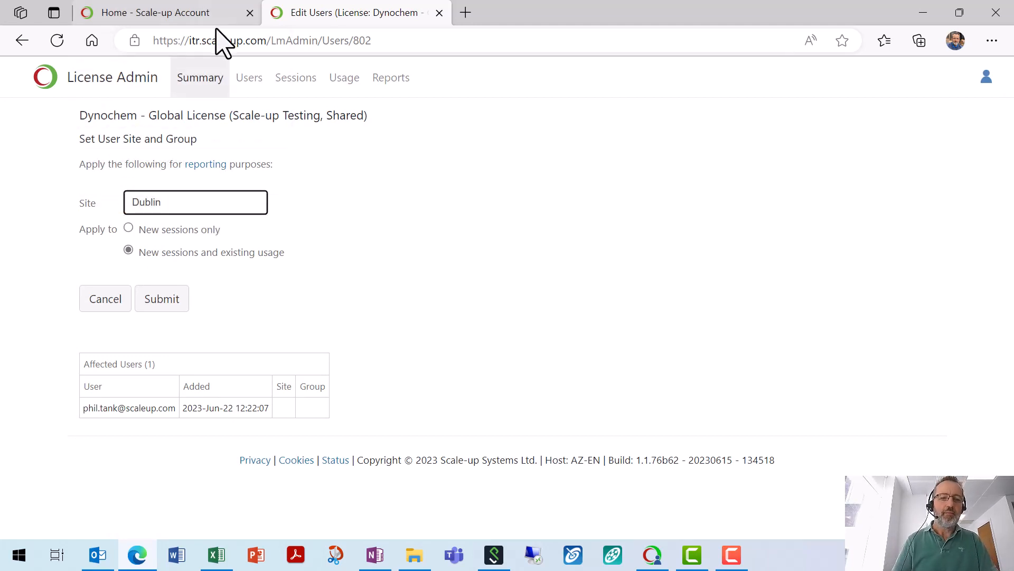
{"action": "left_click", "coordinate": [169, 300]}
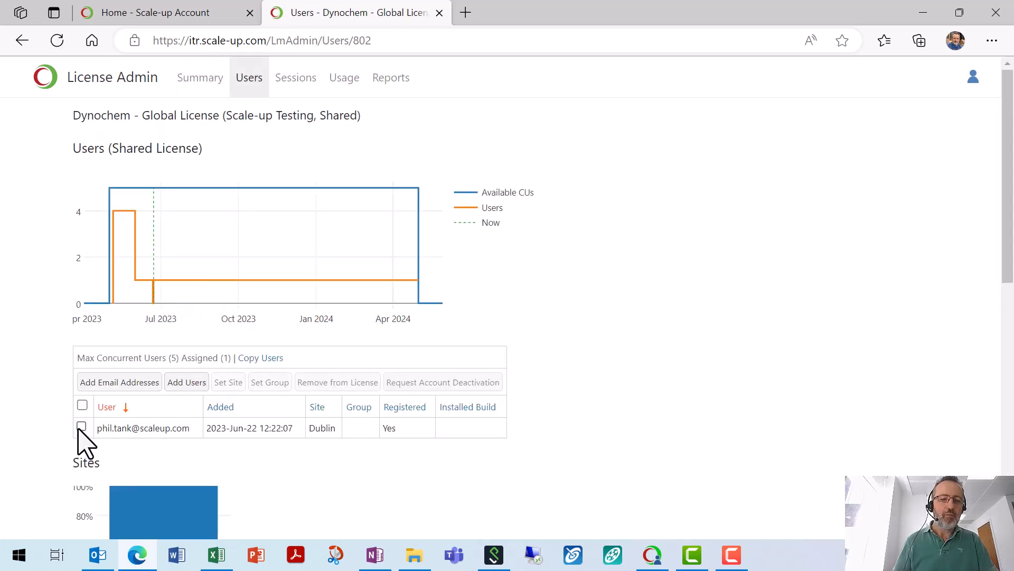
Step: Assign the same user to the R&D group
{"action": "left_click", "coordinate": [82, 425]}
{"action": "left_click", "coordinate": [271, 386]}
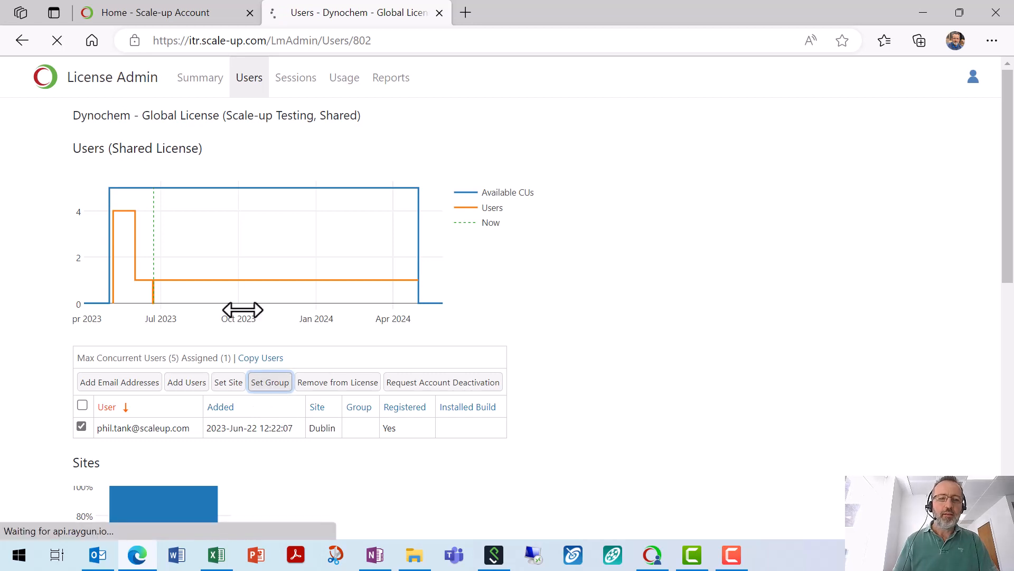
{"action": "left_click", "coordinate": [210, 198]}
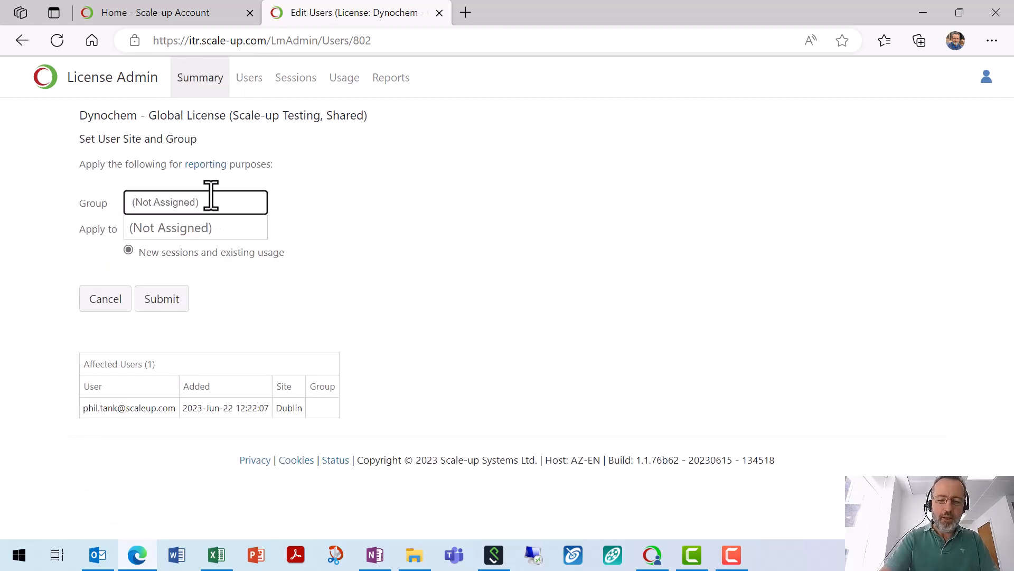
{"action": "type", "text": "R&D"}
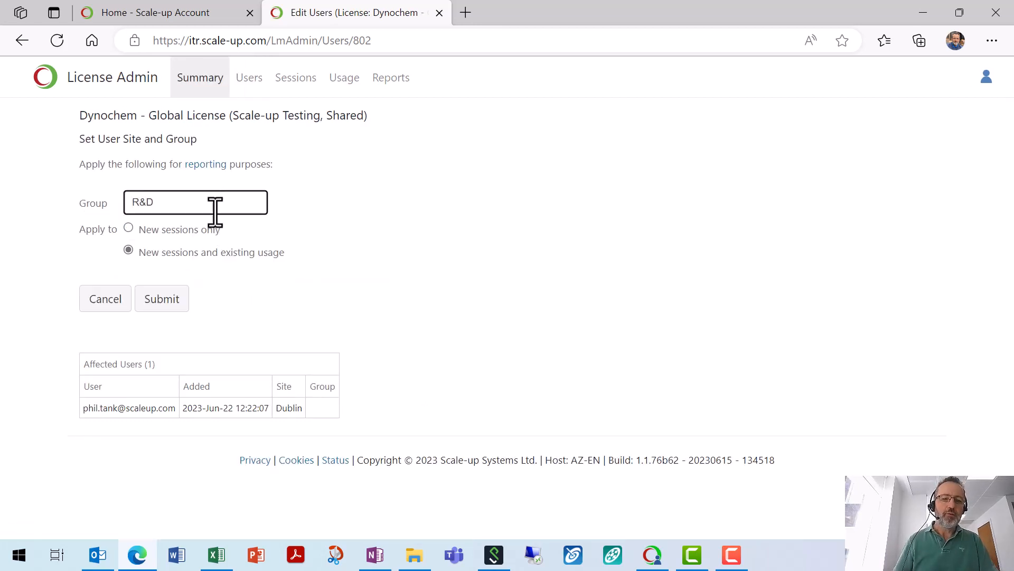
{"action": "left_click", "coordinate": [162, 304]}
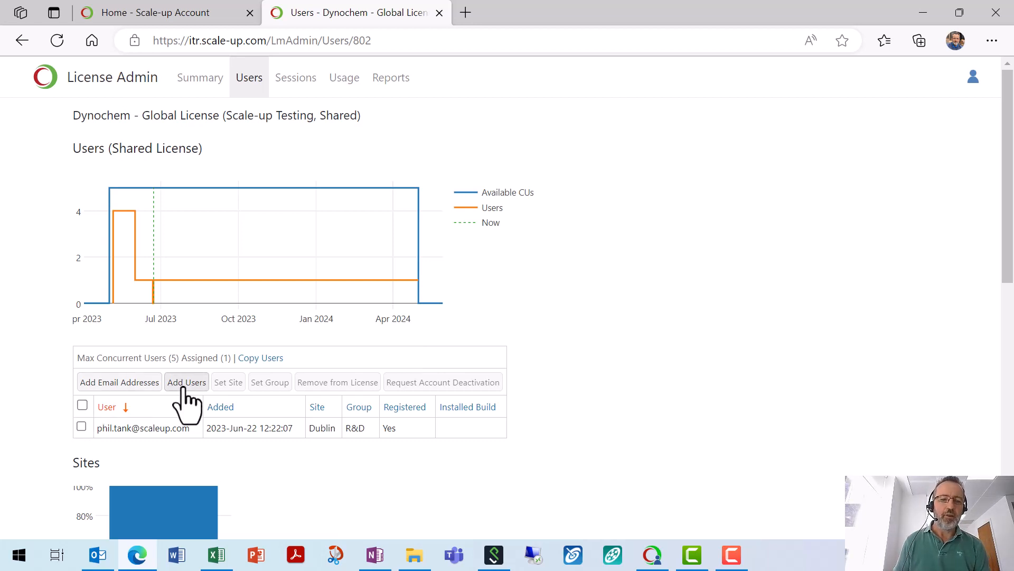
Step: Add the second user's e-mail address to the license
{"action": "left_click", "coordinate": [139, 389]}
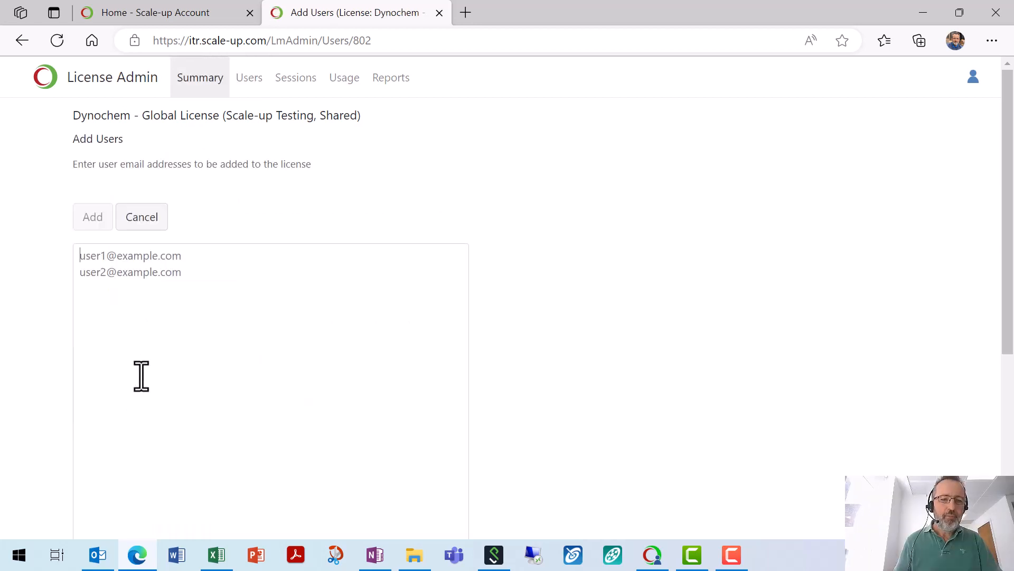
{"action": "left_click", "coordinate": [140, 374]}
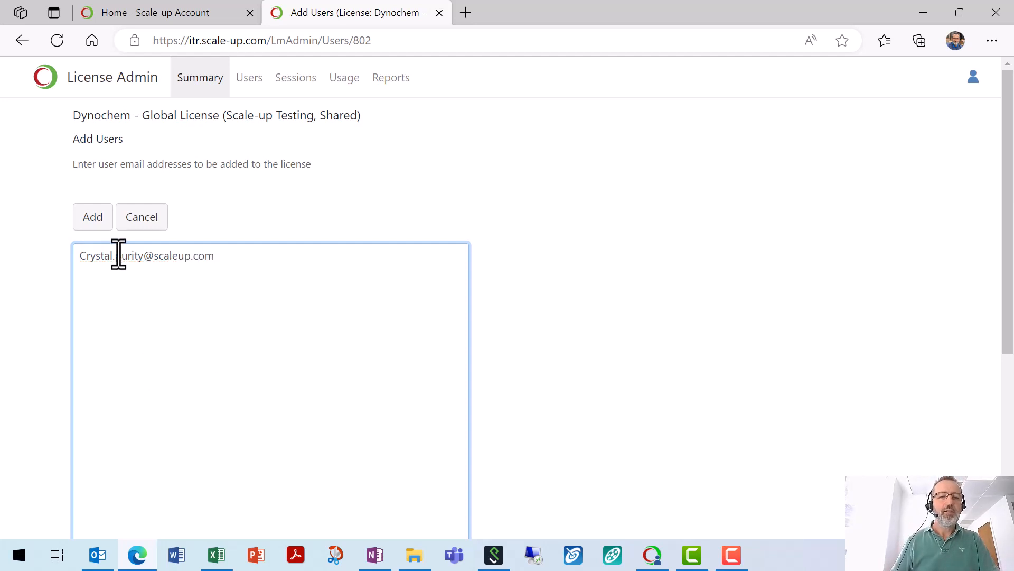
{"action": "left_click", "coordinate": [94, 218]}
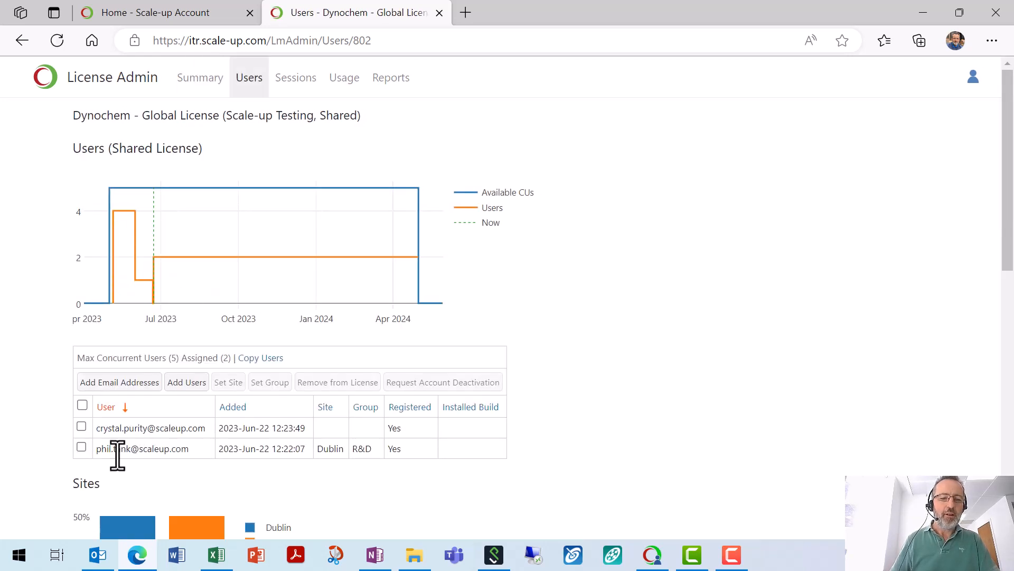
Step: Resubmit Dublin as the first user's site
{"action": "left_click", "coordinate": [81, 447]}
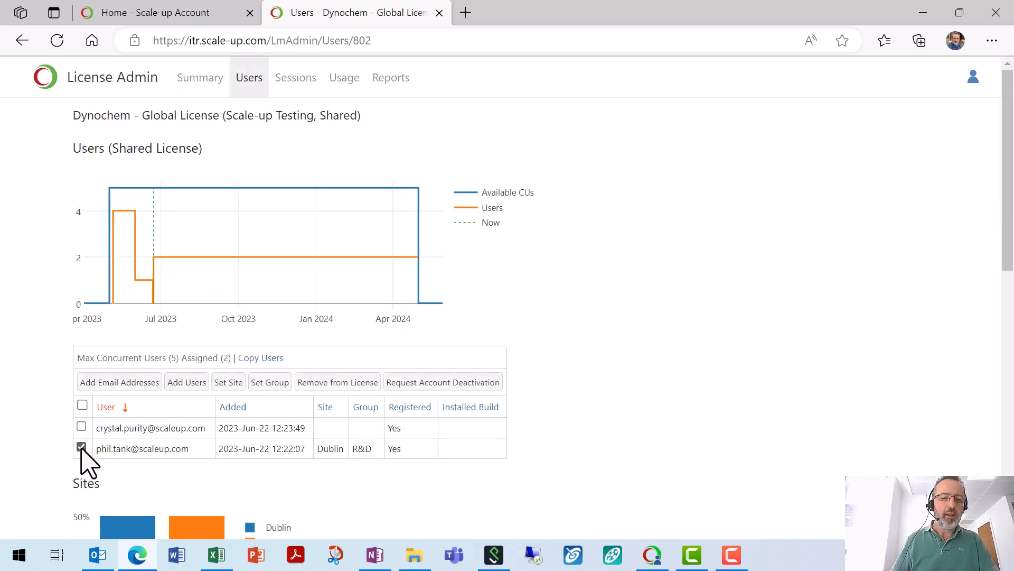
{"action": "left_click", "coordinate": [233, 385]}
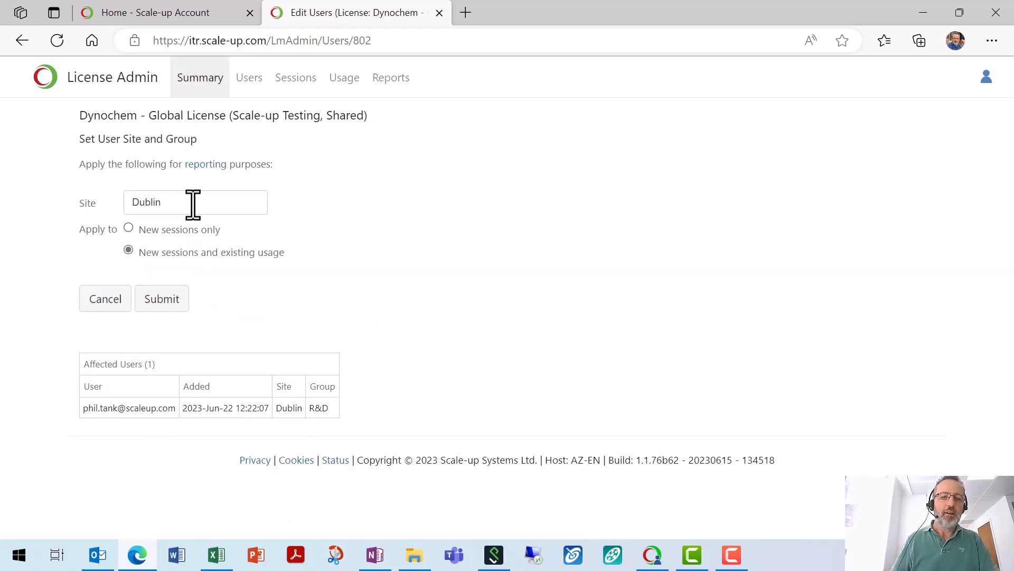
{"action": "left_click", "coordinate": [167, 308]}
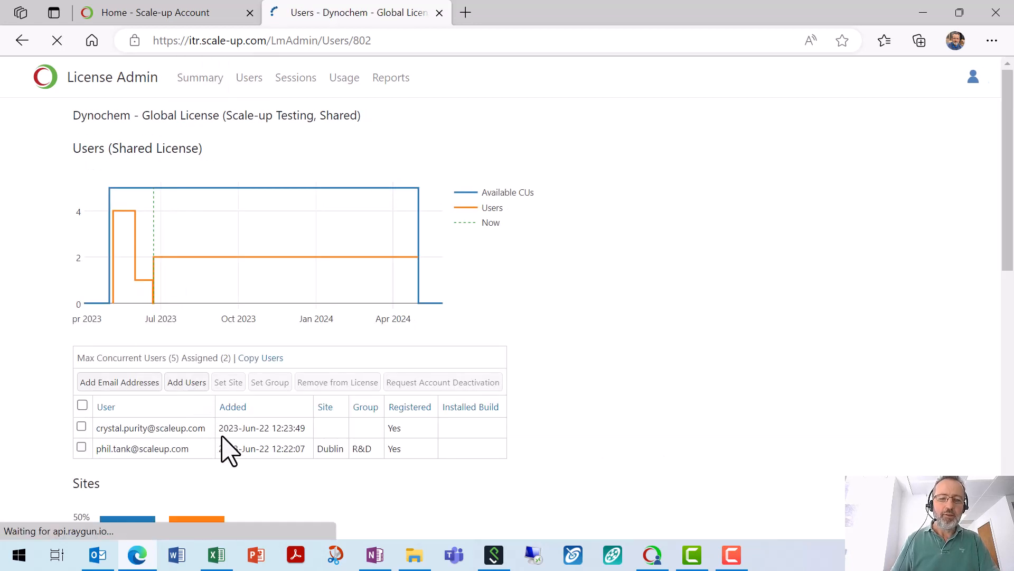
Step: Put the second user in a new group named Formulation
{"action": "left_click", "coordinate": [81, 425]}
{"action": "left_click", "coordinate": [270, 382]}
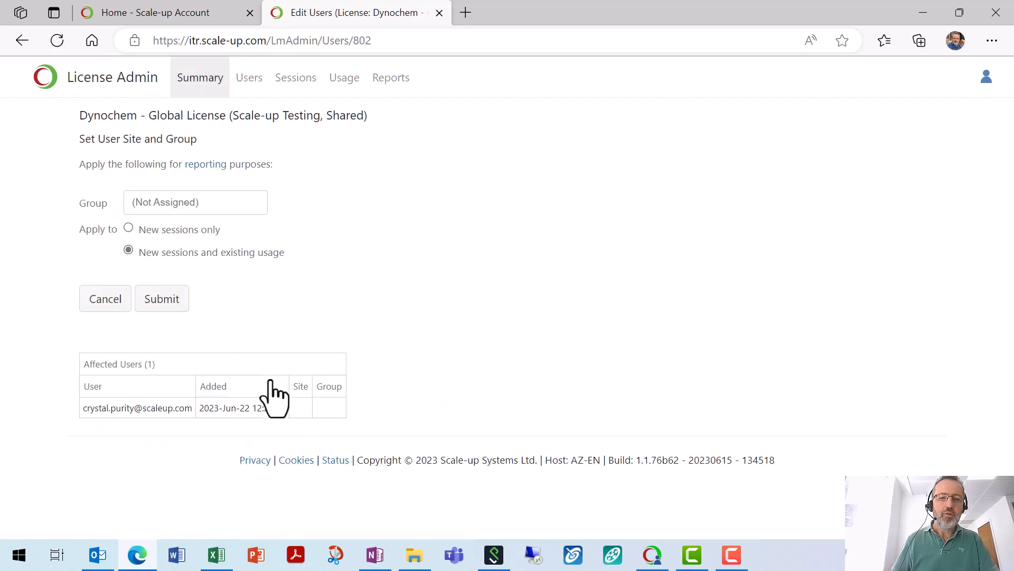
{"action": "left_click", "coordinate": [195, 202]}
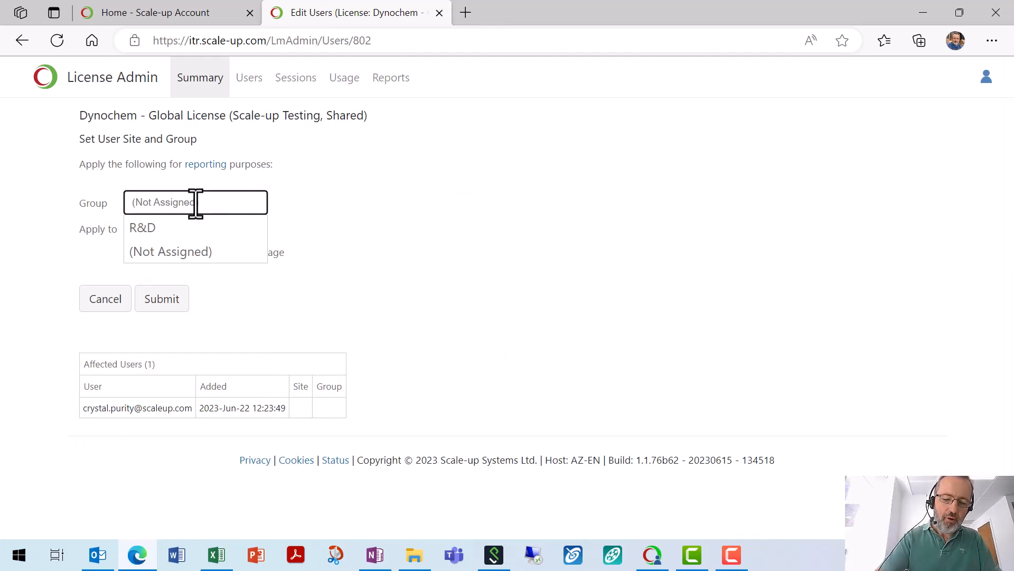
{"action": "type", "text": "Formulation"}
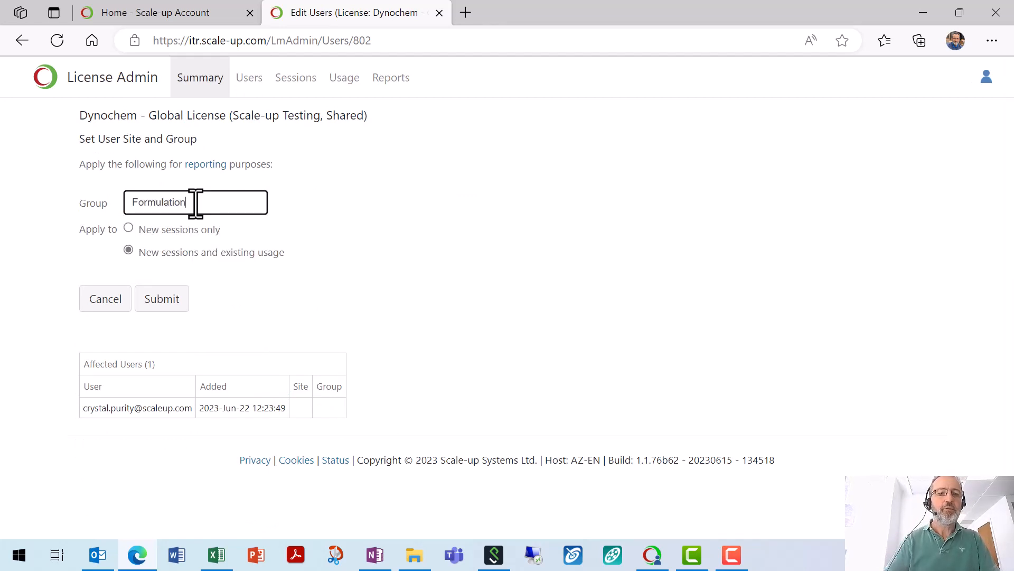
{"action": "left_click", "coordinate": [153, 303]}
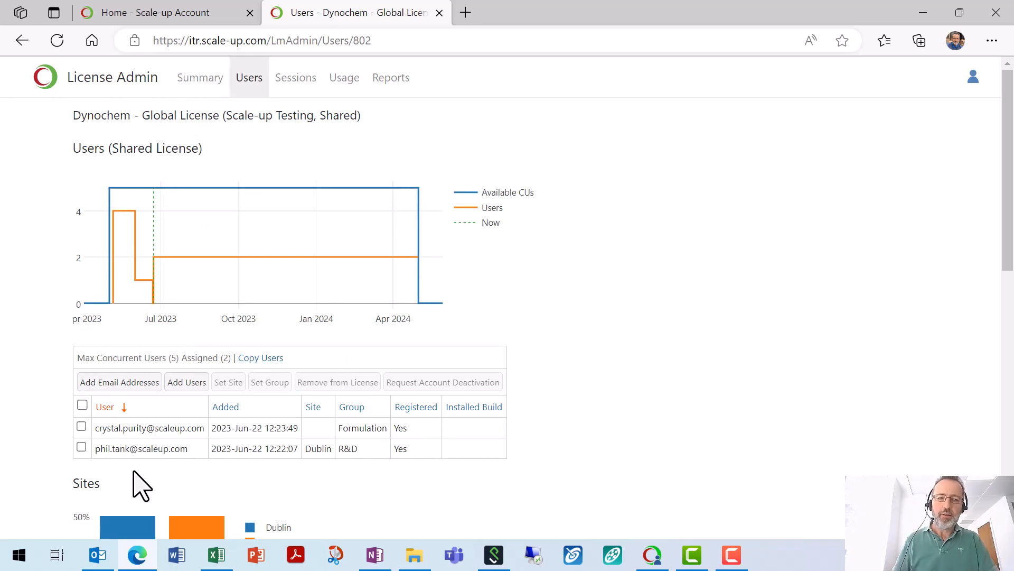
{"action": "left_click", "coordinate": [397, 77]}
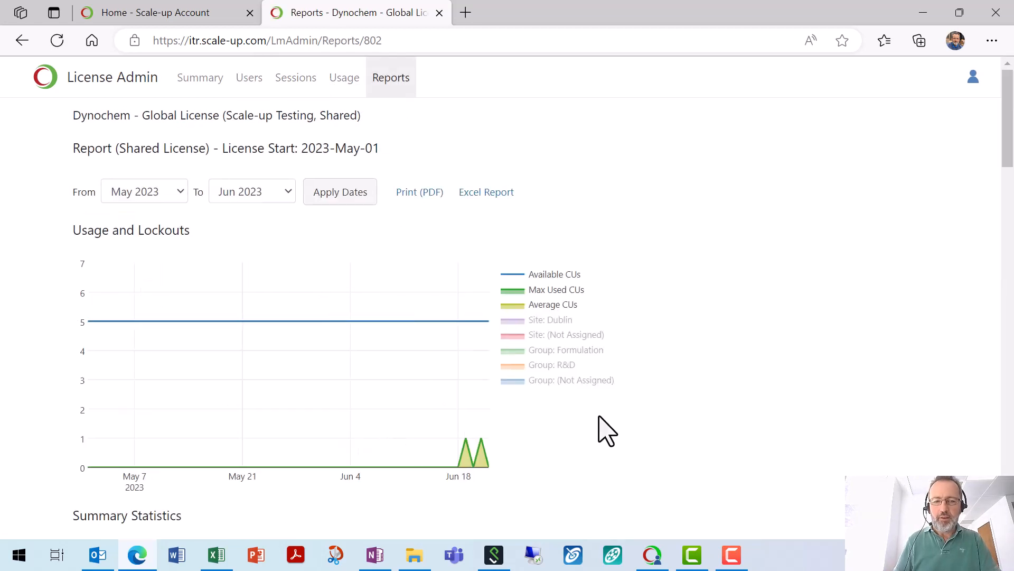
{"action": "scroll", "coordinate": [623, 423], "scroll_direction": "down", "scroll_amount": 3}
{"action": "scroll", "coordinate": [642, 428], "scroll_direction": "down", "scroll_amount": 8}
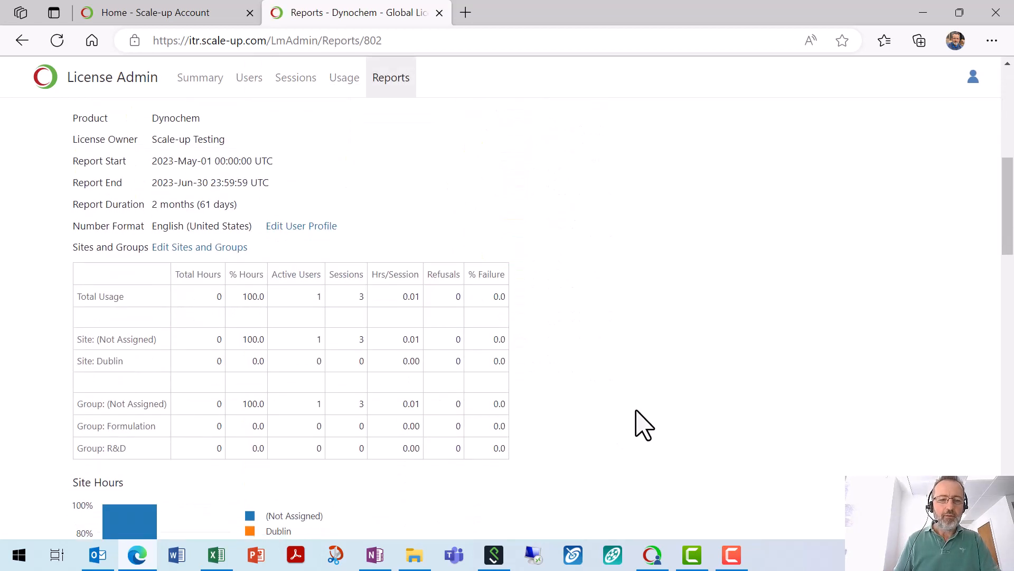
{"action": "scroll", "coordinate": [642, 426], "scroll_direction": "down", "scroll_amount": 5}
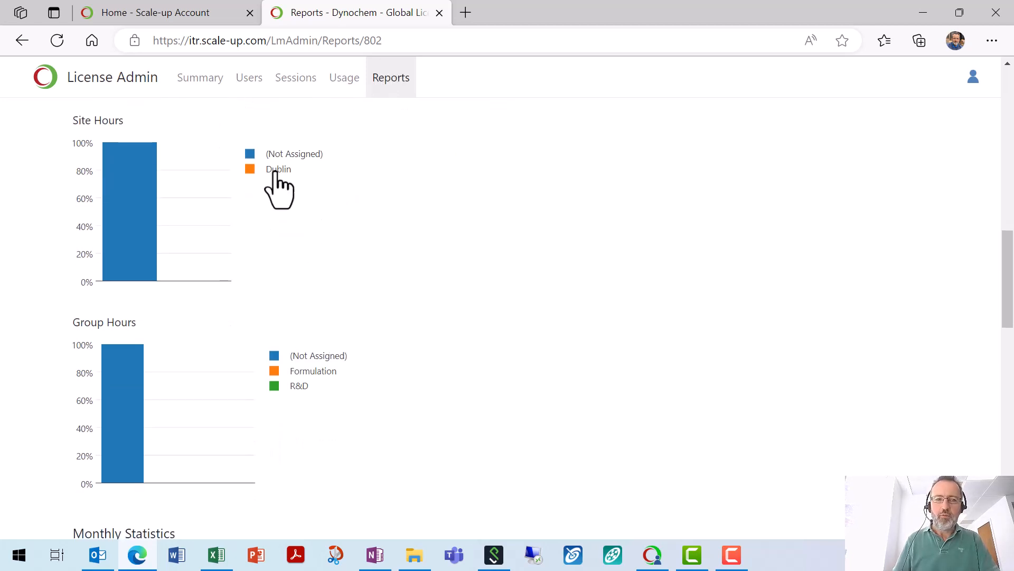
{"action": "mouse_move", "coordinate": [129, 148]}
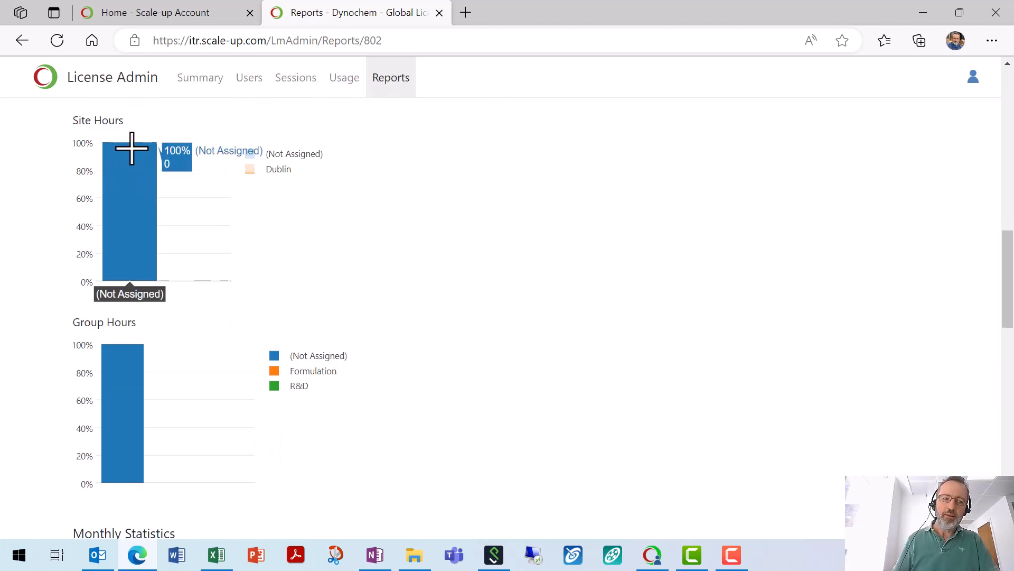
{"action": "scroll", "coordinate": [280, 254], "scroll_direction": "up", "scroll_amount": 2}
{"action": "mouse_move", "coordinate": [127, 221]}
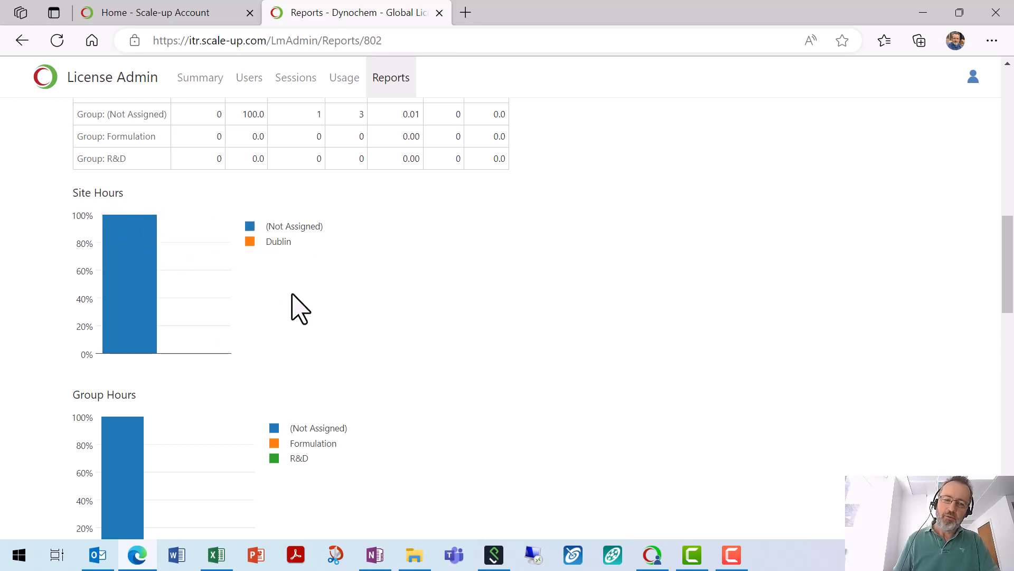
{"action": "scroll", "coordinate": [396, 325], "scroll_direction": "down", "scroll_amount": 3}
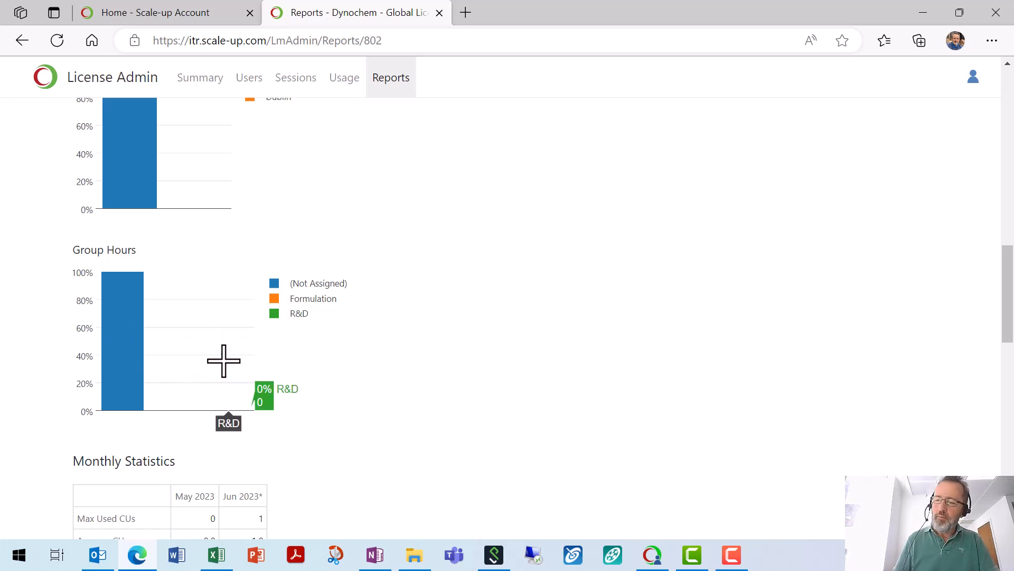
{"action": "scroll", "coordinate": [391, 375], "scroll_direction": "down", "scroll_amount": 1}
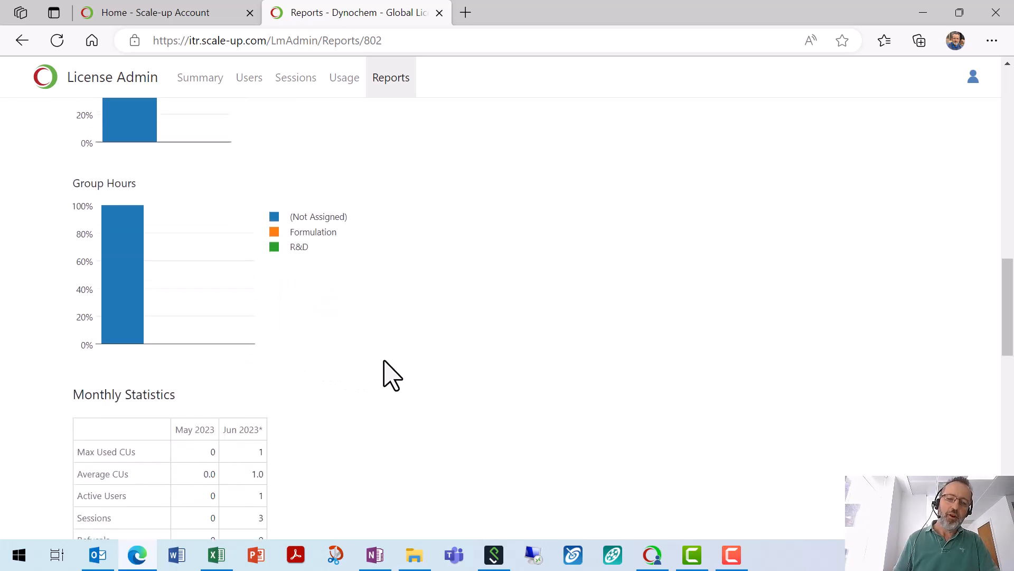
{"action": "scroll", "coordinate": [391, 375], "scroll_direction": "down", "scroll_amount": 4}
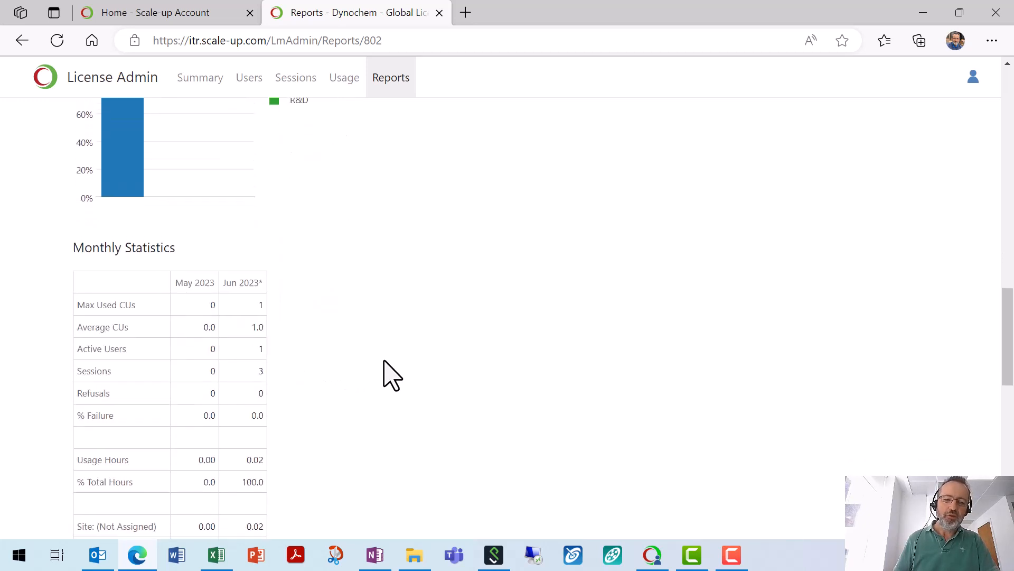
{"action": "scroll", "coordinate": [385, 374], "scroll_direction": "down", "scroll_amount": 1}
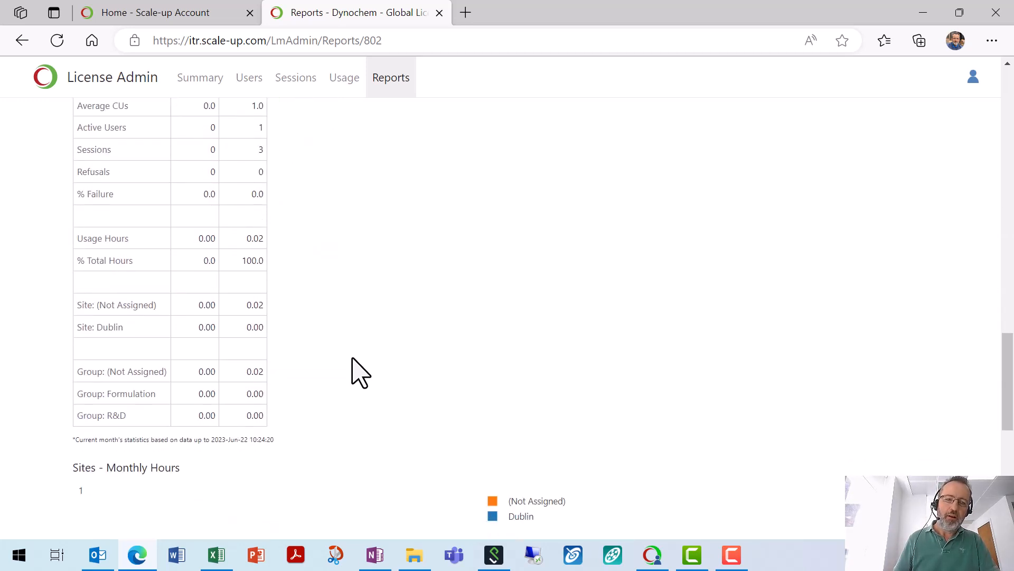
{"action": "scroll", "coordinate": [332, 350], "scroll_direction": "down", "scroll_amount": 3}
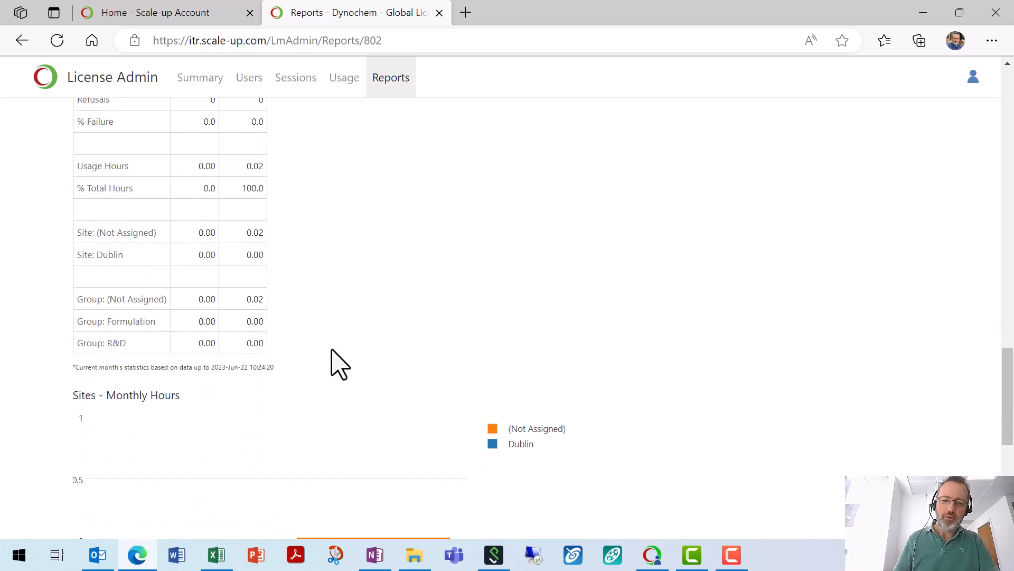
{"action": "scroll", "coordinate": [334, 347], "scroll_direction": "up", "scroll_amount": 12}
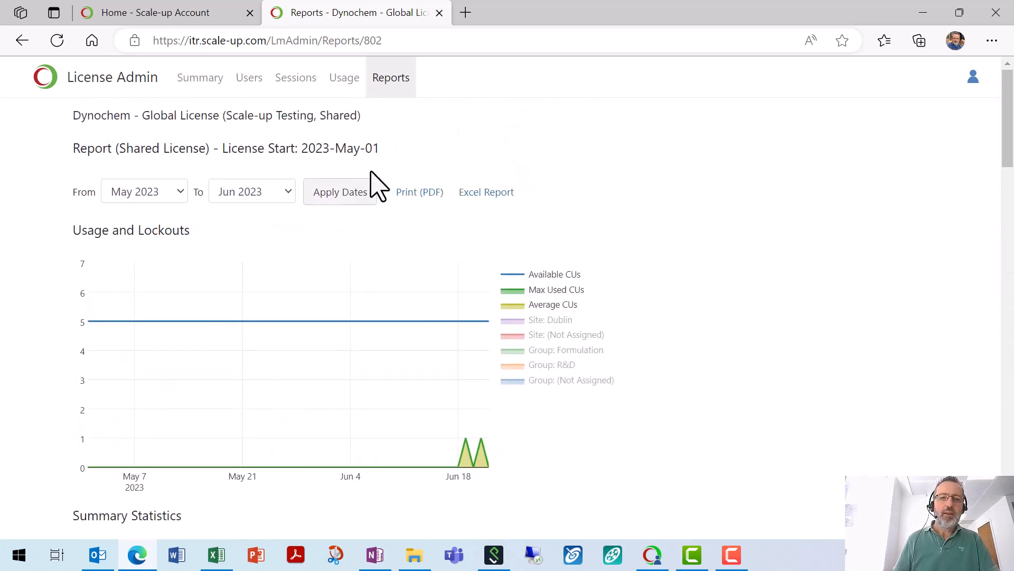
Step: Review the Summary: 5-CU limit until 2024-Apr-30, no IP restrictions, two license administrators
{"action": "left_click", "coordinate": [207, 84]}
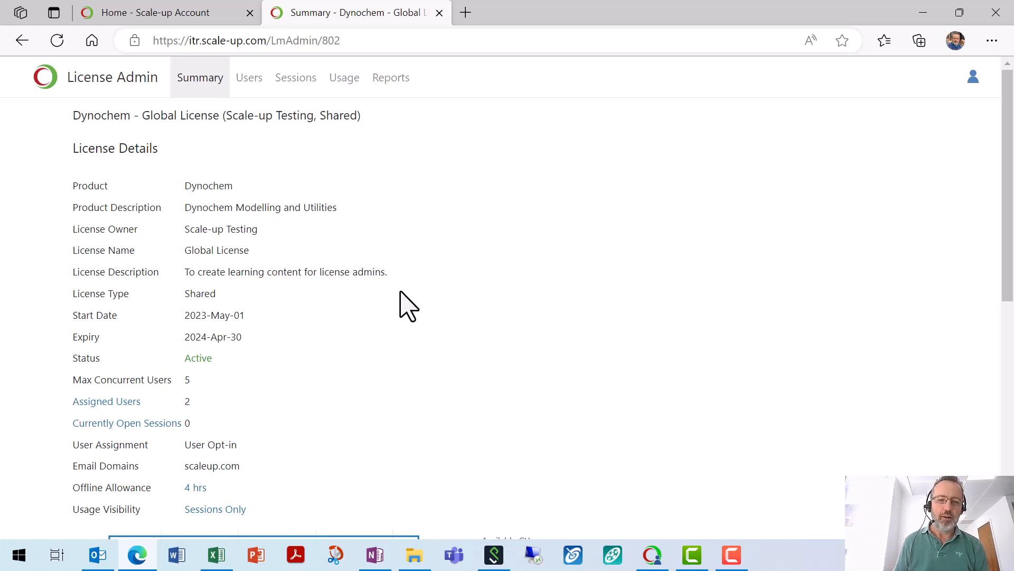
{"action": "scroll", "coordinate": [411, 308], "scroll_direction": "down", "scroll_amount": 1}
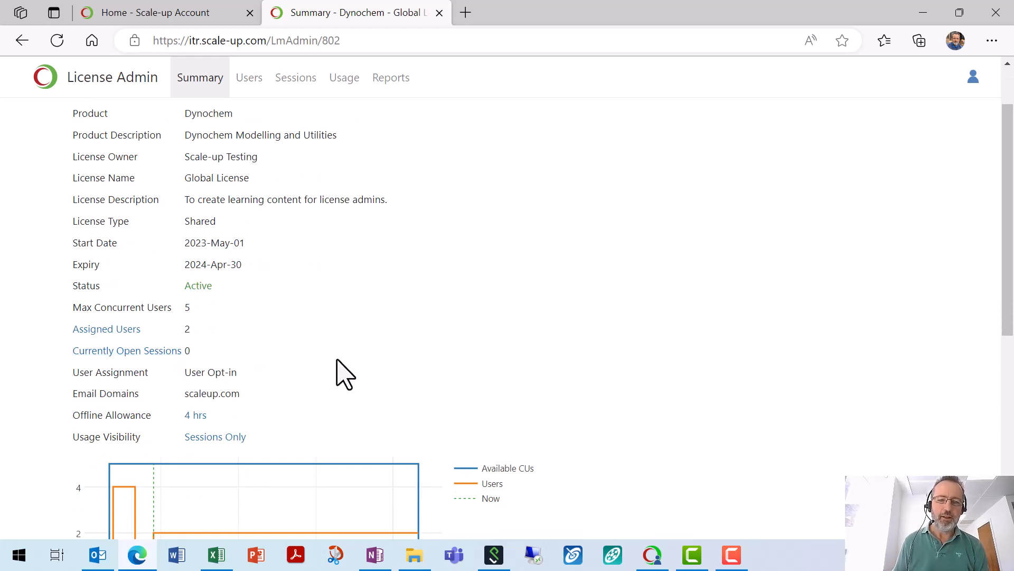
{"action": "scroll", "coordinate": [343, 375], "scroll_direction": "down", "scroll_amount": 3}
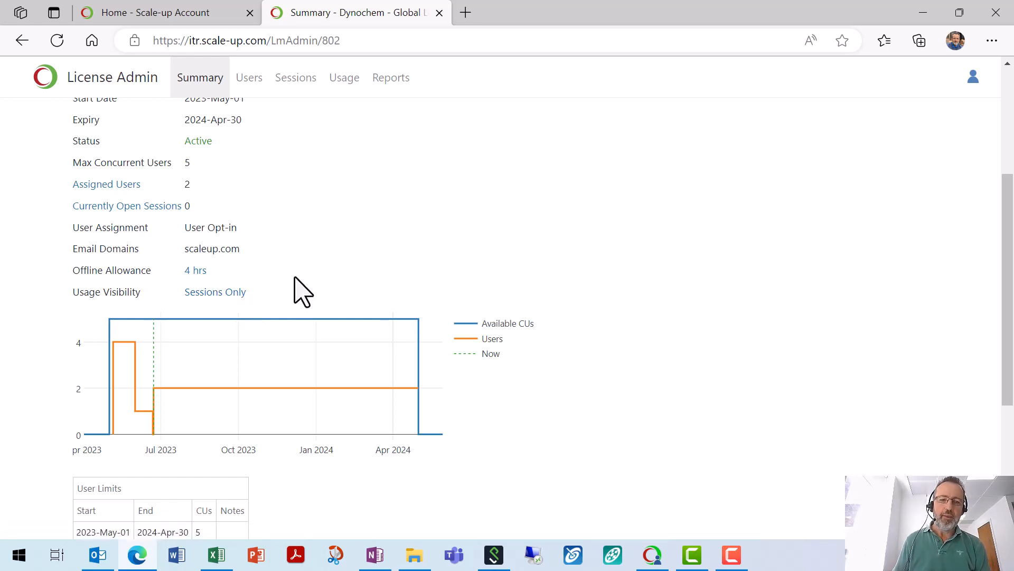
{"action": "scroll", "coordinate": [294, 288], "scroll_direction": "down", "scroll_amount": 5}
{"action": "scroll", "coordinate": [304, 307], "scroll_direction": "down", "scroll_amount": 1}
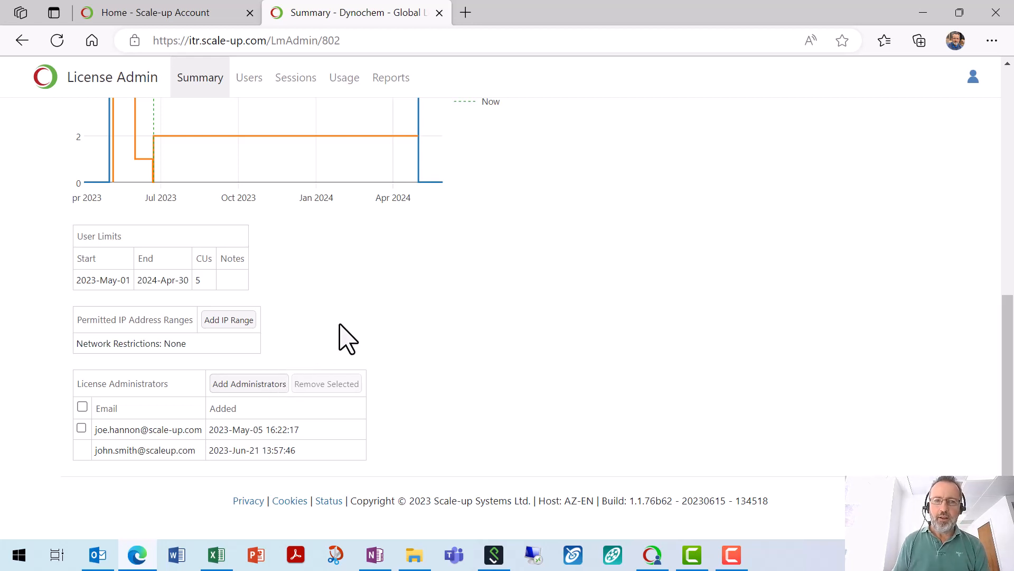
Step: From the Scale-up Account tab, open the Mettler Toledo data service's Vessels data
{"action": "left_click", "coordinate": [186, 15]}
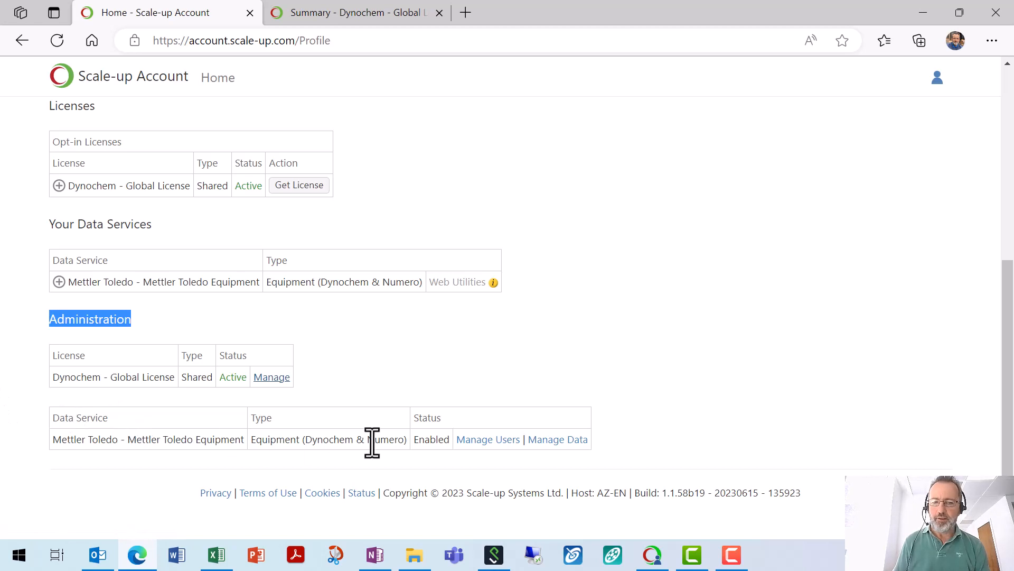
{"action": "left_click", "coordinate": [552, 442]}
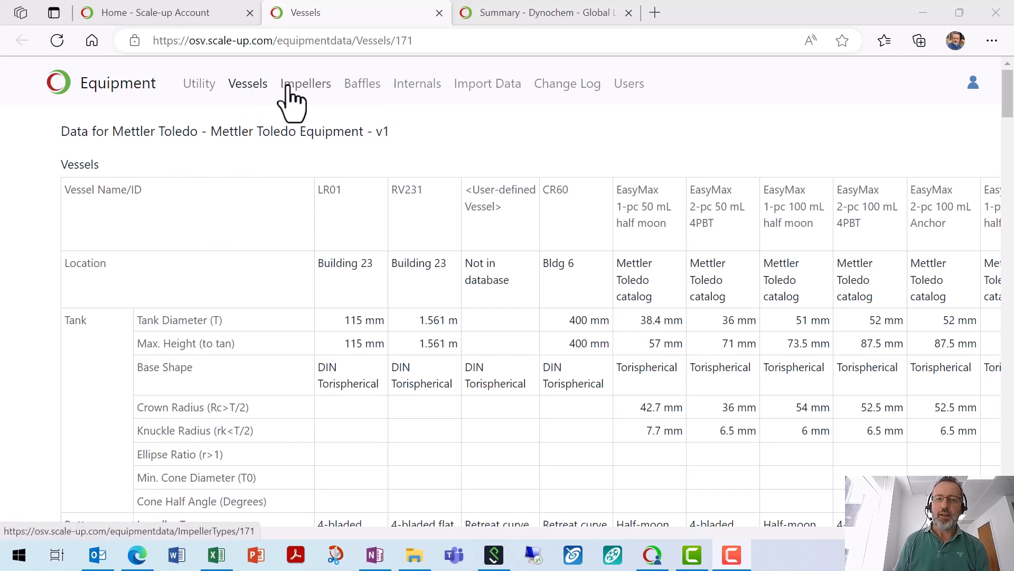
Step: Review the Import Data options, including Latest Scale-up Equipment Definitions, then open Mettler Toledo user management
{"action": "left_click", "coordinate": [503, 83]}
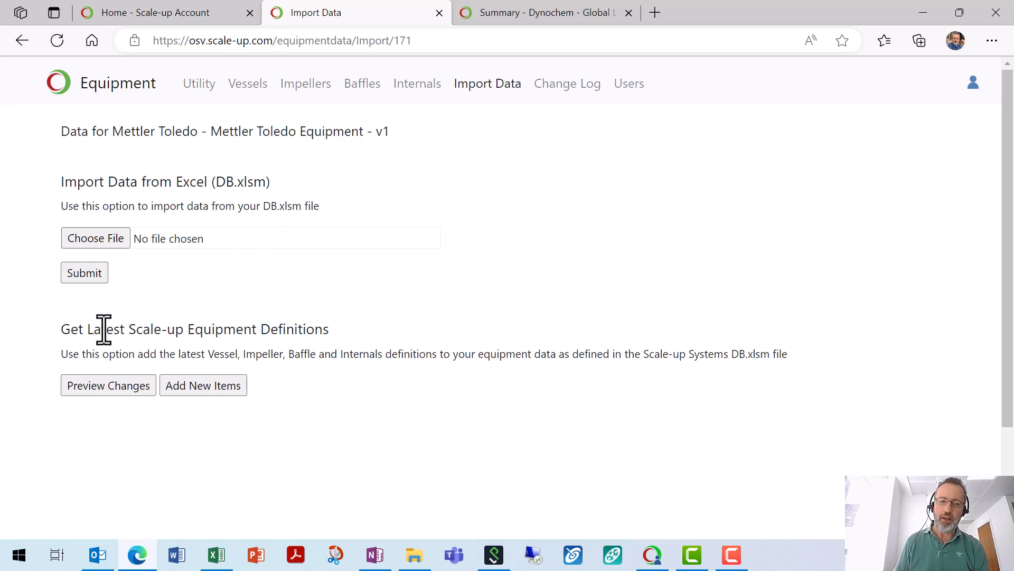
{"action": "left_click_drag", "start_coordinate": [90, 333], "coordinate": [324, 342]}
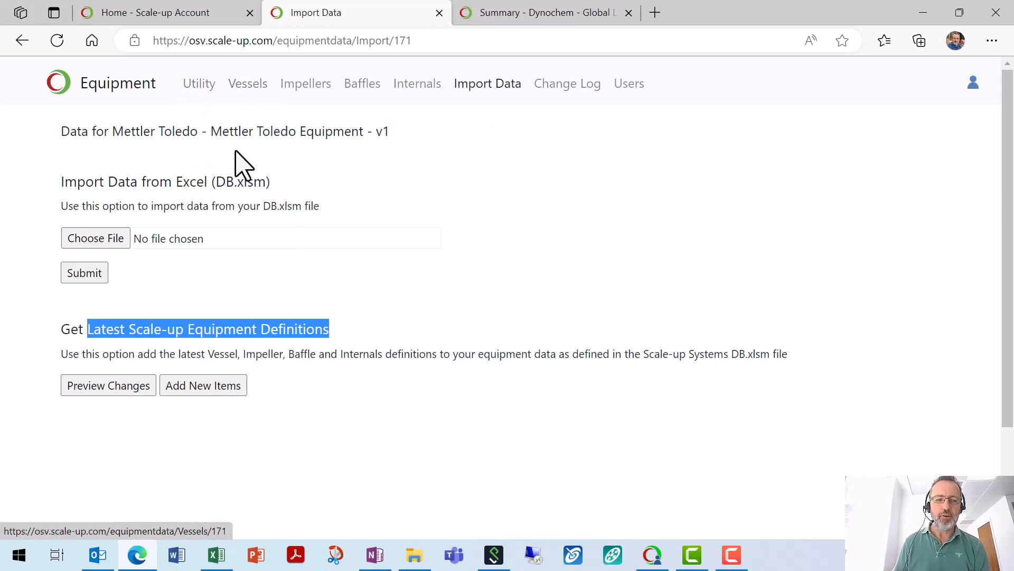
{"action": "left_click", "coordinate": [152, 12]}
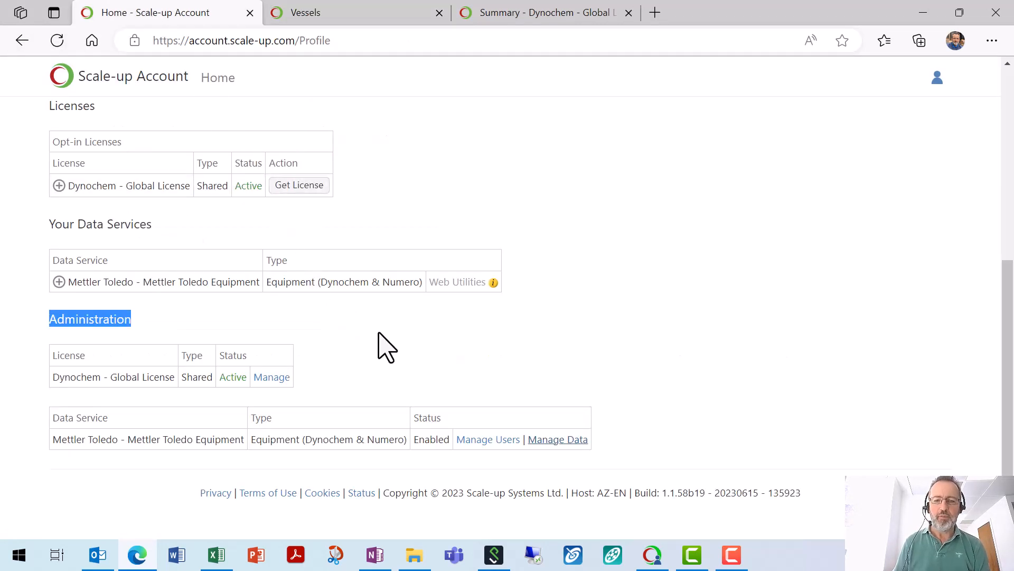
{"action": "left_click", "coordinate": [488, 441]}
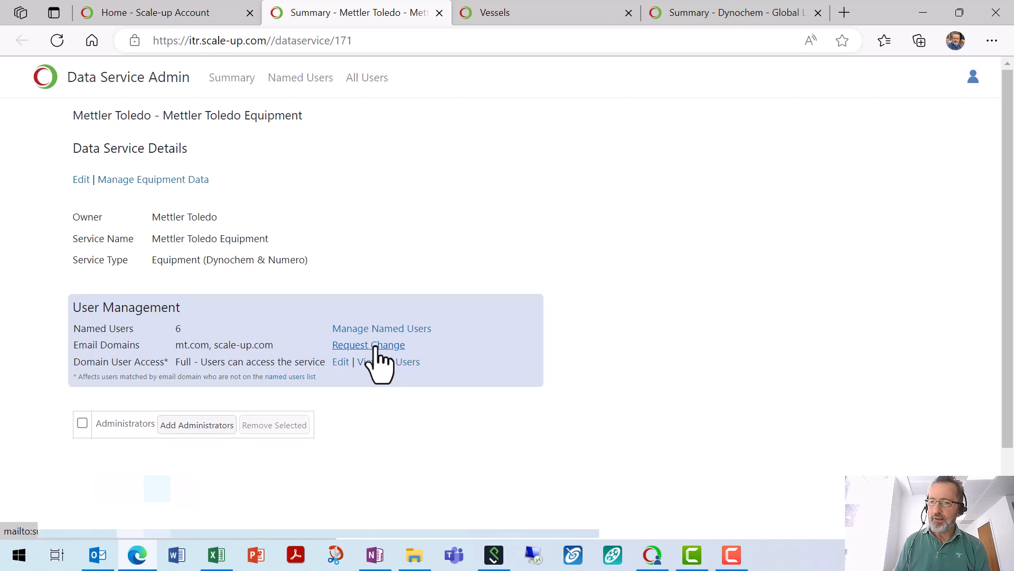
Step: Point out the allowed email domains, then open the Domain User Access setting for editing
{"action": "left_click_drag", "start_coordinate": [269, 347], "coordinate": [175, 344]}
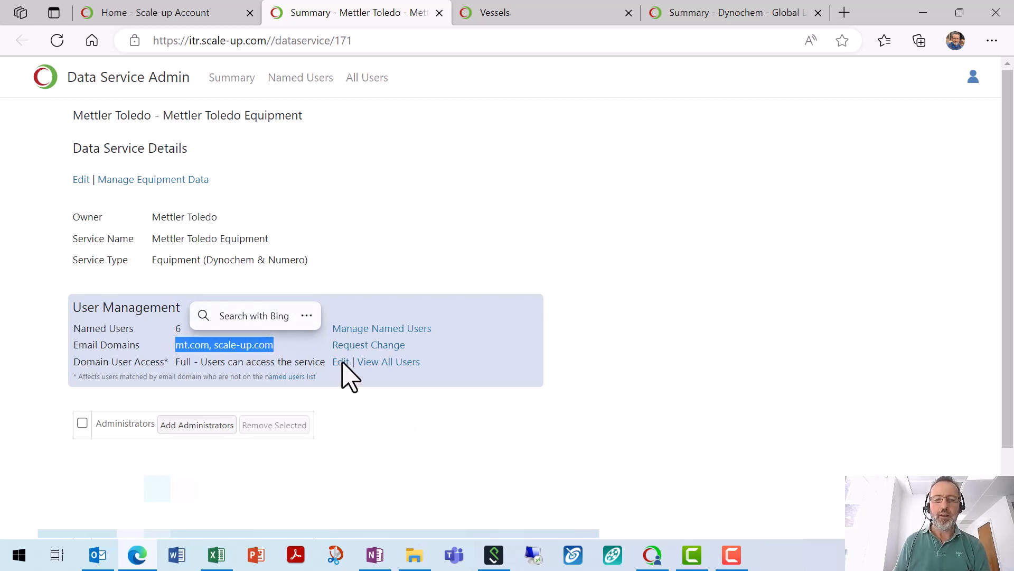
{"action": "left_click", "coordinate": [346, 374]}
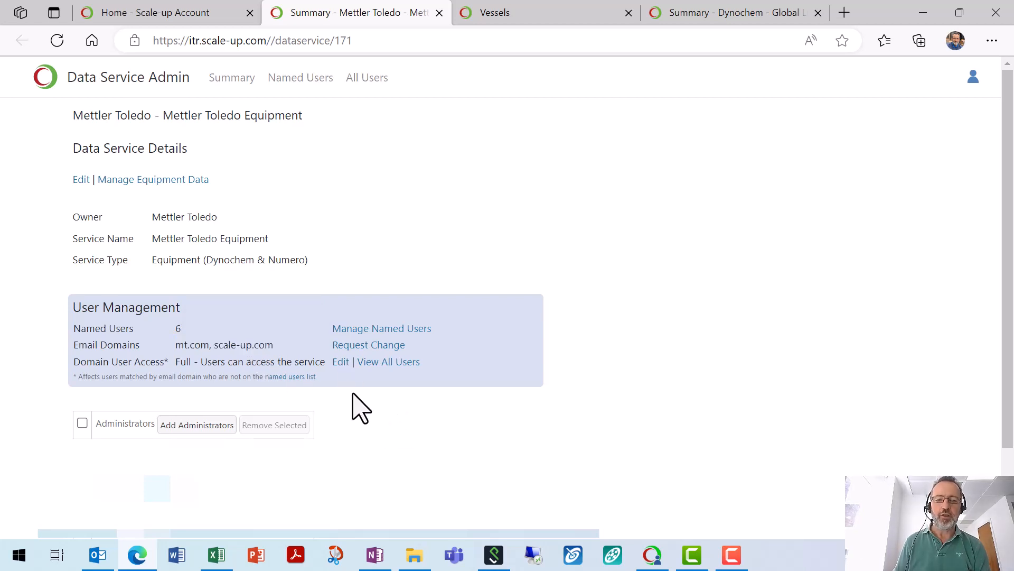
{"action": "left_click", "coordinate": [340, 364]}
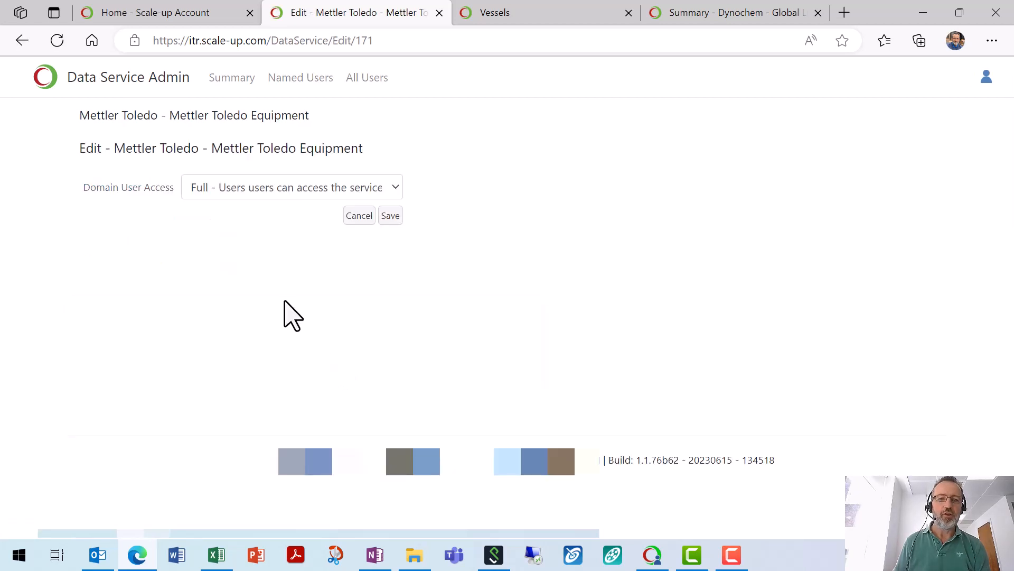
Step: Review the three Domain User Access levels, leave it at Full, and go back to the summary
{"action": "left_click", "coordinate": [278, 186]}
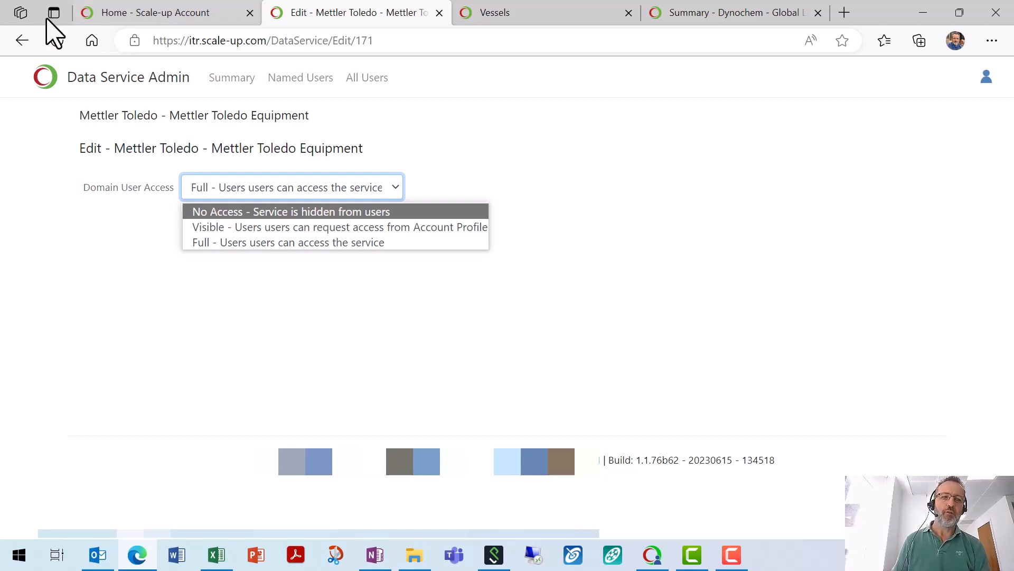
{"action": "left_click", "coordinate": [24, 43]}
{"action": "left_click", "coordinate": [22, 41]}
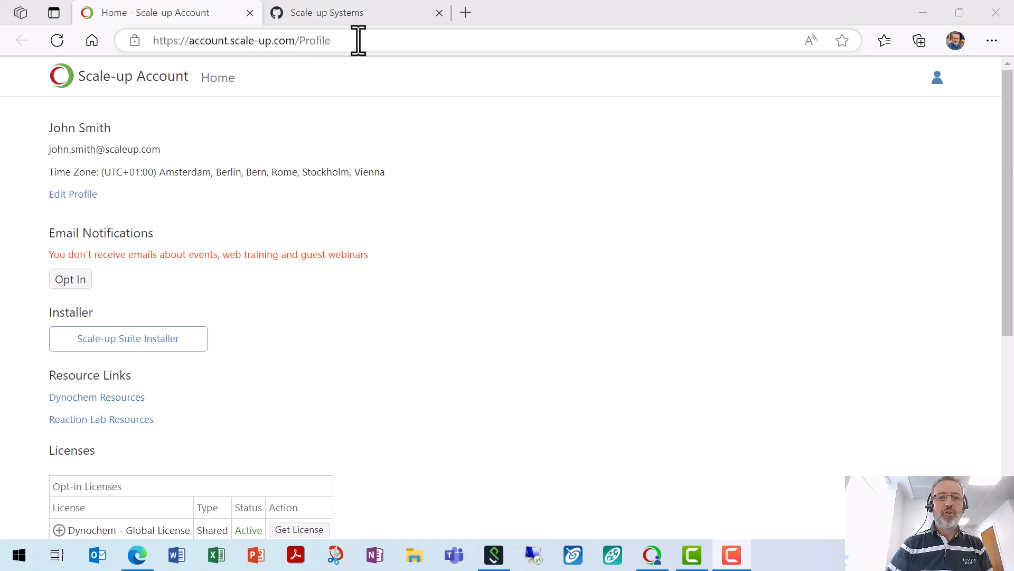
Step: Point out the account profile address, then open Manage for Dynochem - Global License under Administration
{"action": "left_click_drag", "start_coordinate": [358, 40], "coordinate": [161, 50]}
{"action": "left_click", "coordinate": [420, 290]}
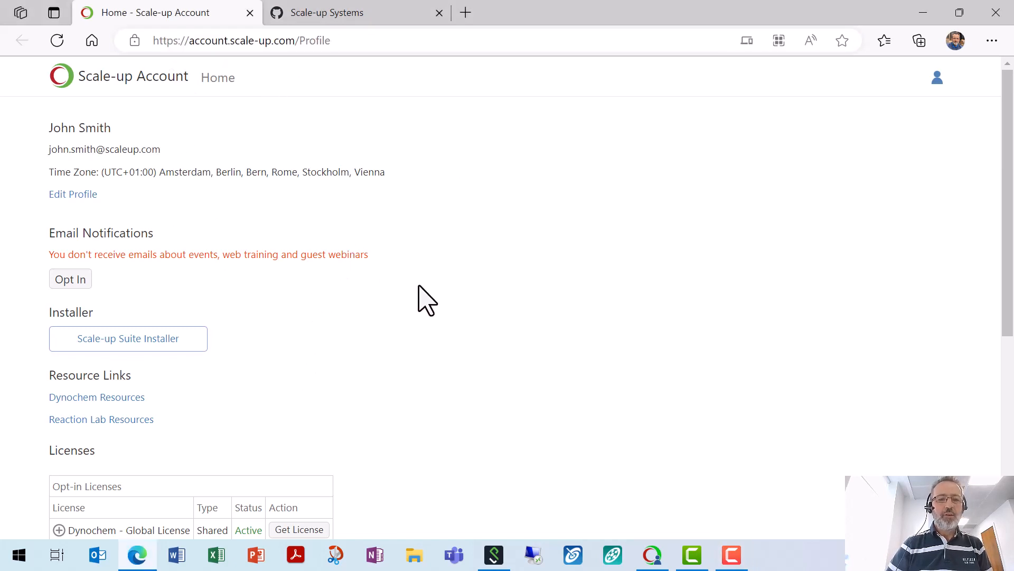
{"action": "scroll", "coordinate": [436, 289], "scroll_direction": "down", "scroll_amount": 7}
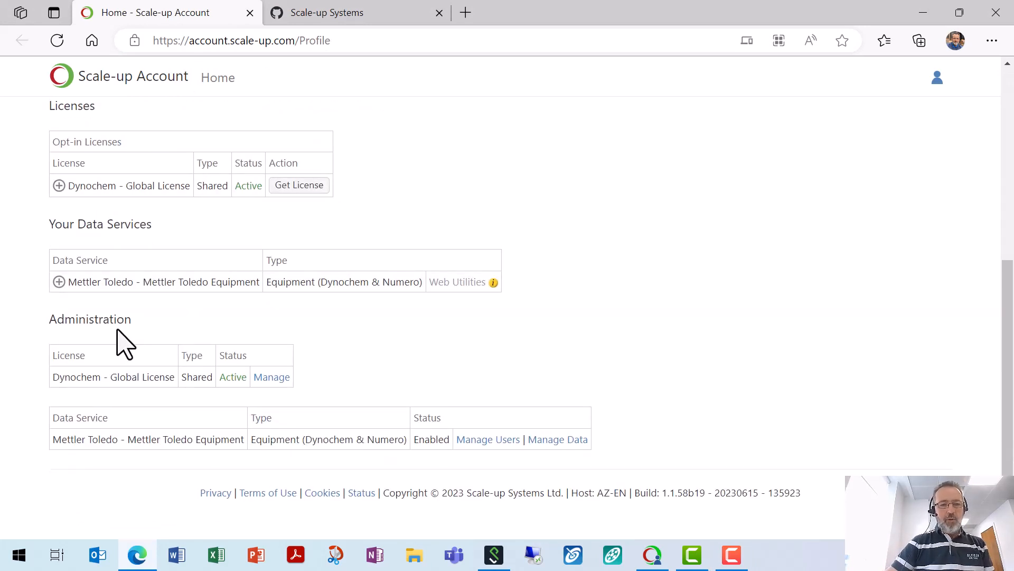
{"action": "left_click", "coordinate": [272, 379]}
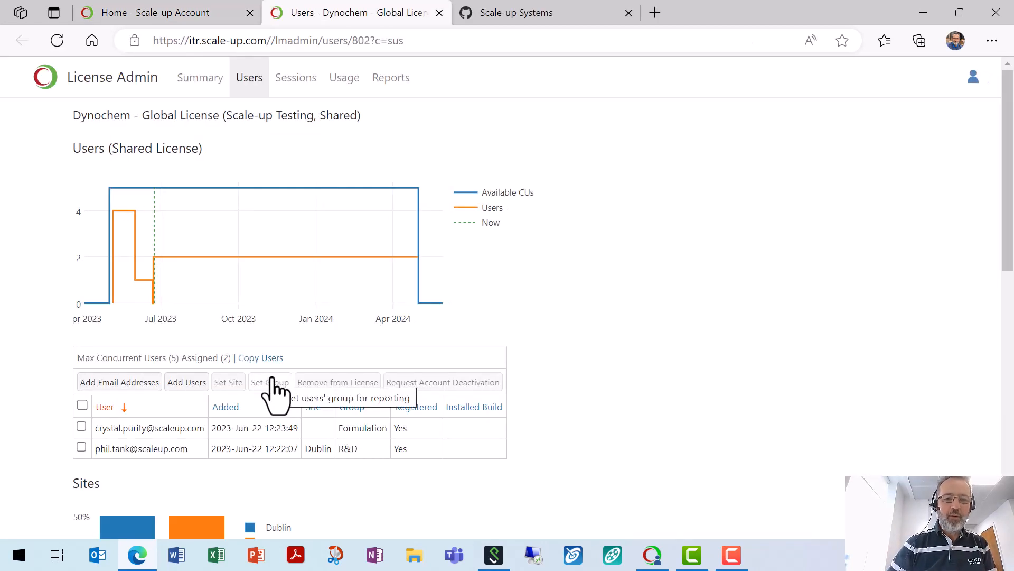
Step: Show the Dynochem license Summary and highlight User Assignment set to User Opt-in
{"action": "left_click", "coordinate": [200, 81]}
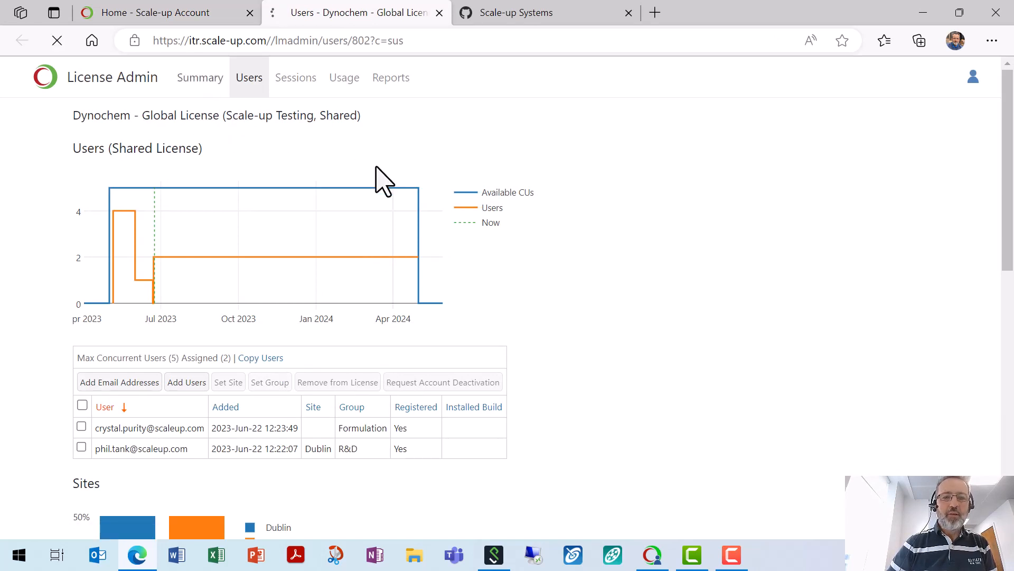
{"action": "scroll", "coordinate": [236, 380], "scroll_direction": "down", "scroll_amount": 1}
{"action": "left_click_drag", "start_coordinate": [238, 373], "coordinate": [74, 380]}
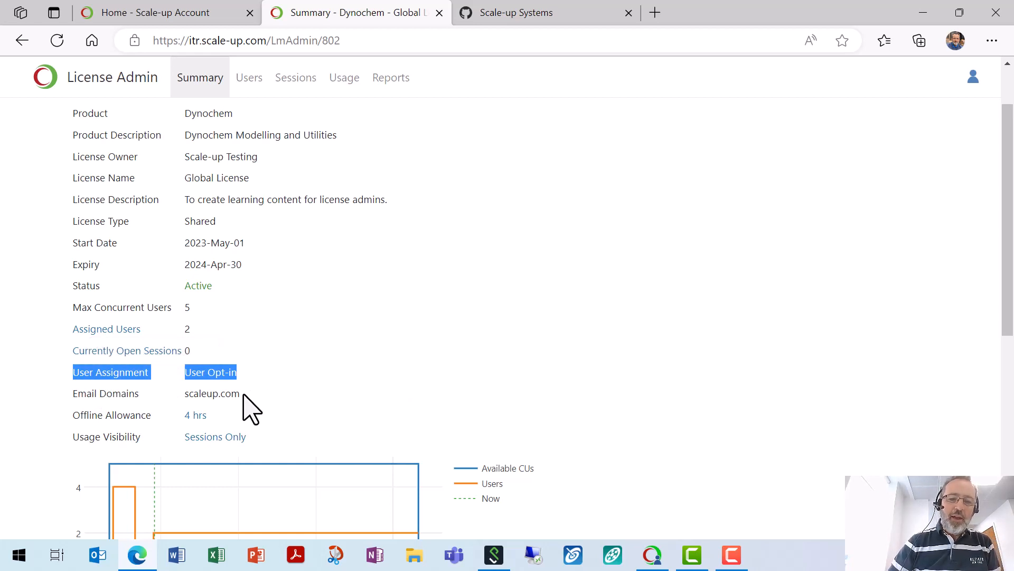
Step: Highlight the User Opt-in assignment and the scaleup.com email domain on the license summary
{"action": "left_click_drag", "start_coordinate": [242, 394], "coordinate": [186, 397]}
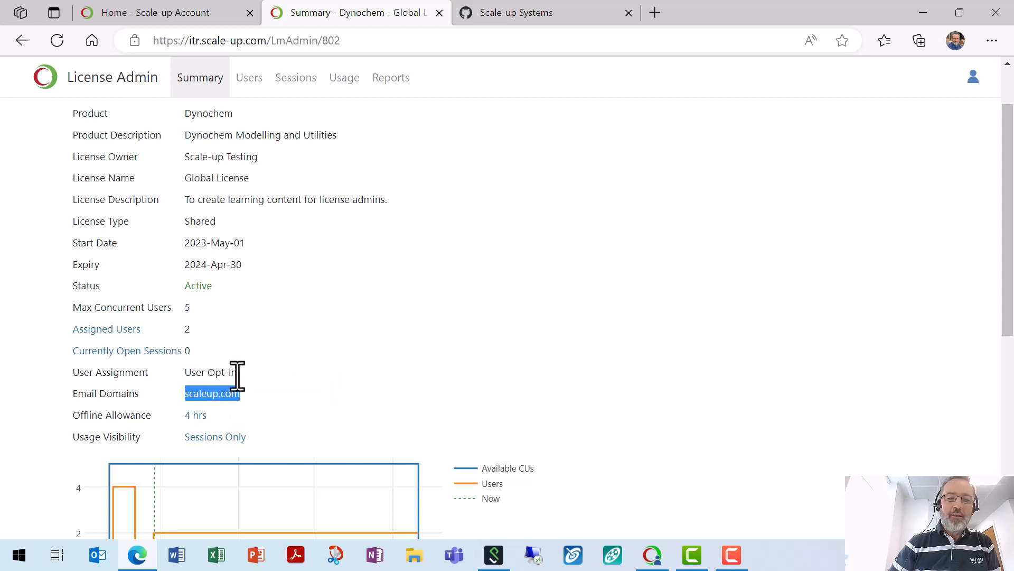
{"action": "left_click_drag", "start_coordinate": [237, 375], "coordinate": [74, 383]}
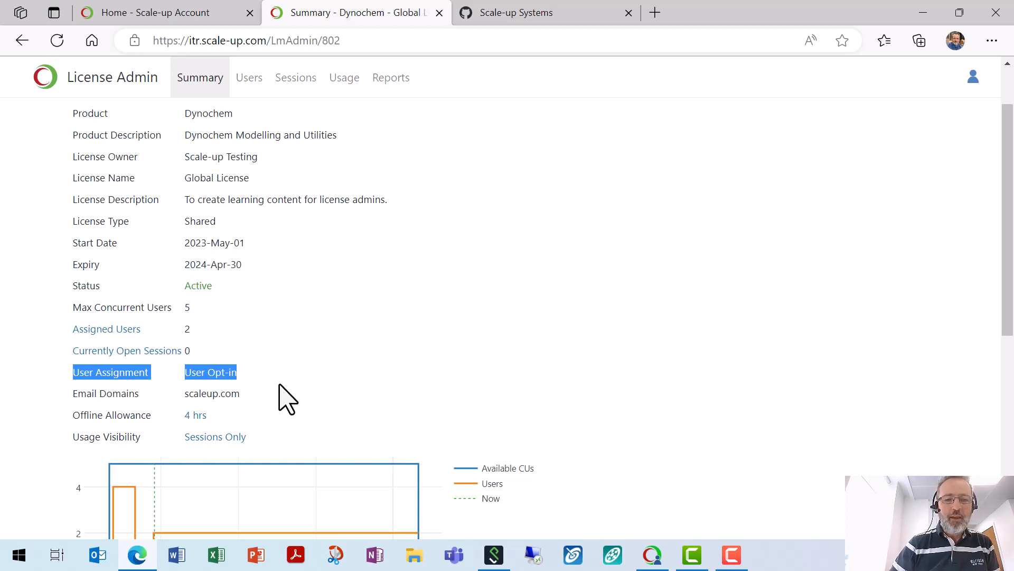
{"action": "left_click", "coordinate": [247, 373]}
{"action": "left_click_drag", "start_coordinate": [244, 373], "coordinate": [186, 373]}
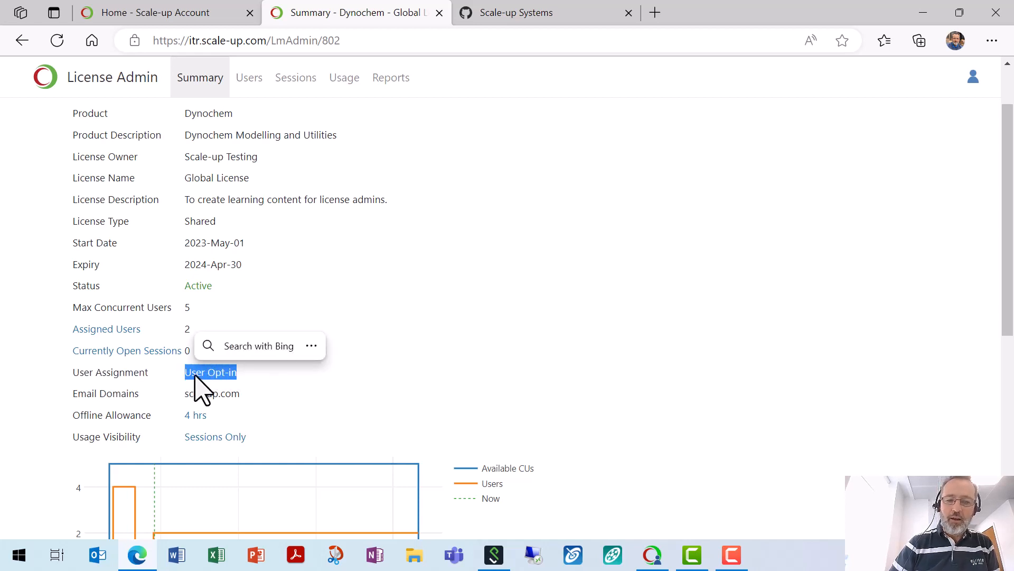
{"action": "left_click", "coordinate": [371, 389]}
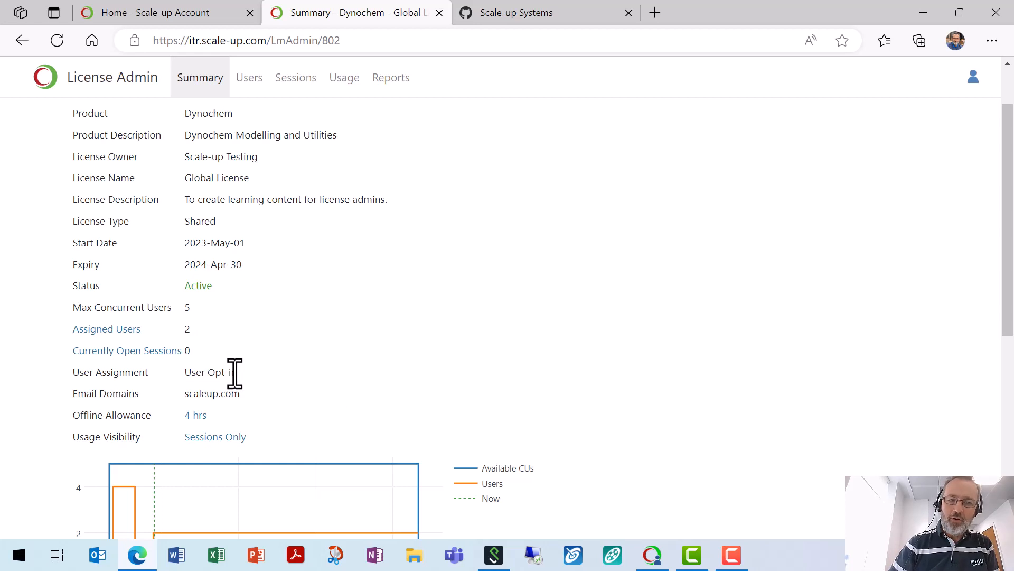
{"action": "left_click_drag", "start_coordinate": [236, 373], "coordinate": [184, 374]}
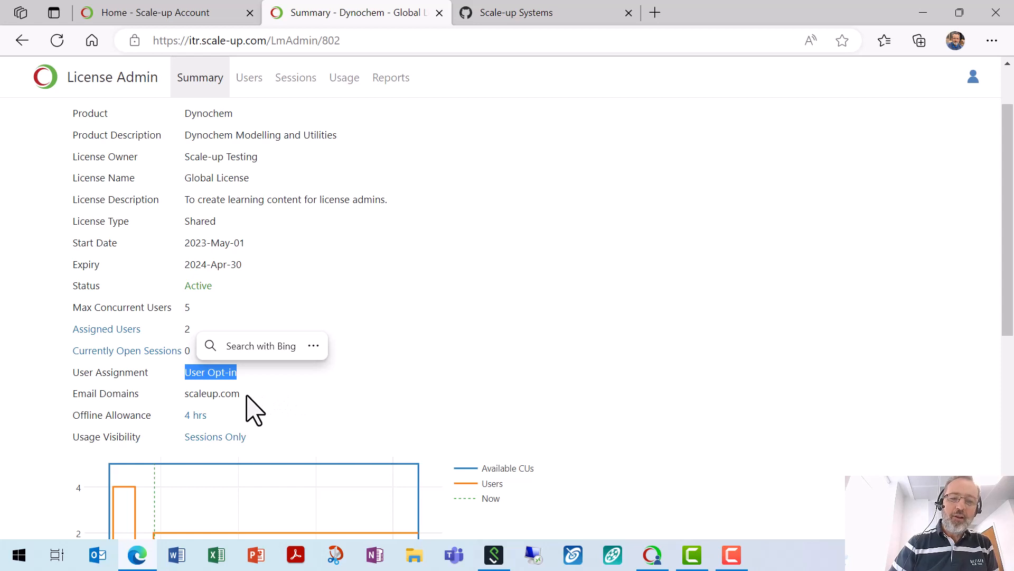
{"action": "left_click_drag", "start_coordinate": [241, 397], "coordinate": [183, 400]}
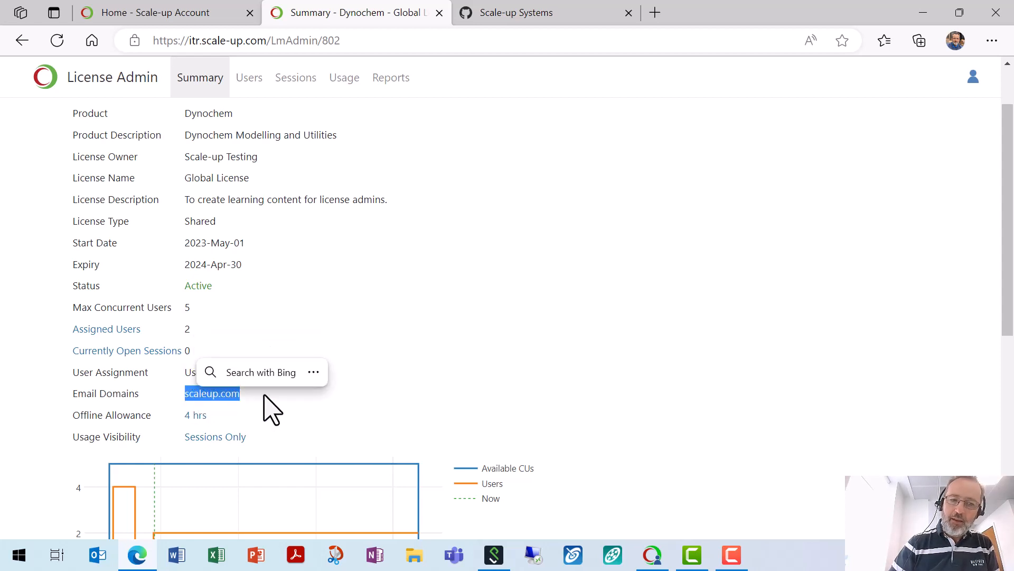
{"action": "left_click", "coordinate": [389, 394]}
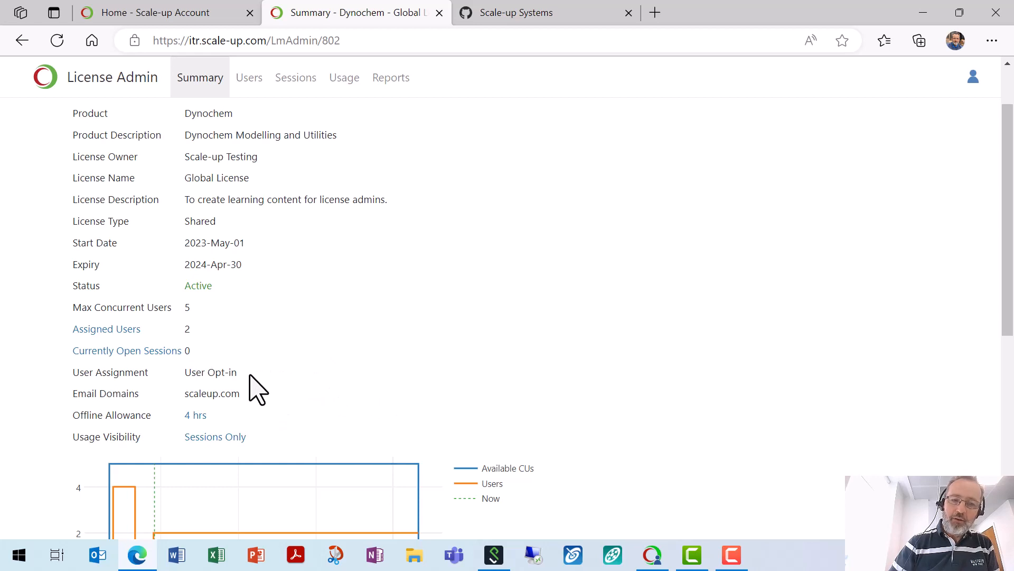
{"action": "left_click_drag", "start_coordinate": [236, 371], "coordinate": [188, 382]}
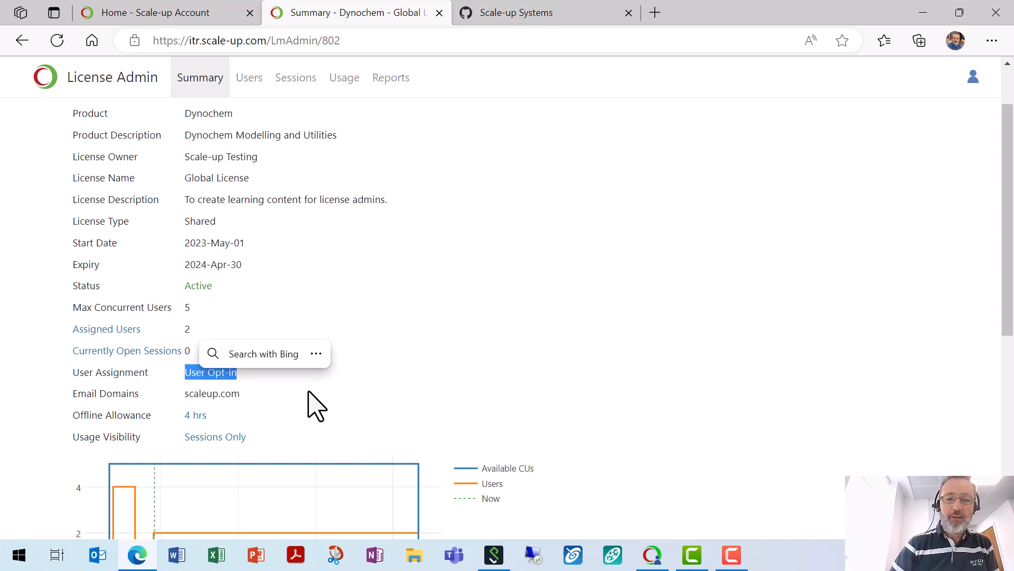
{"action": "left_click", "coordinate": [483, 386]}
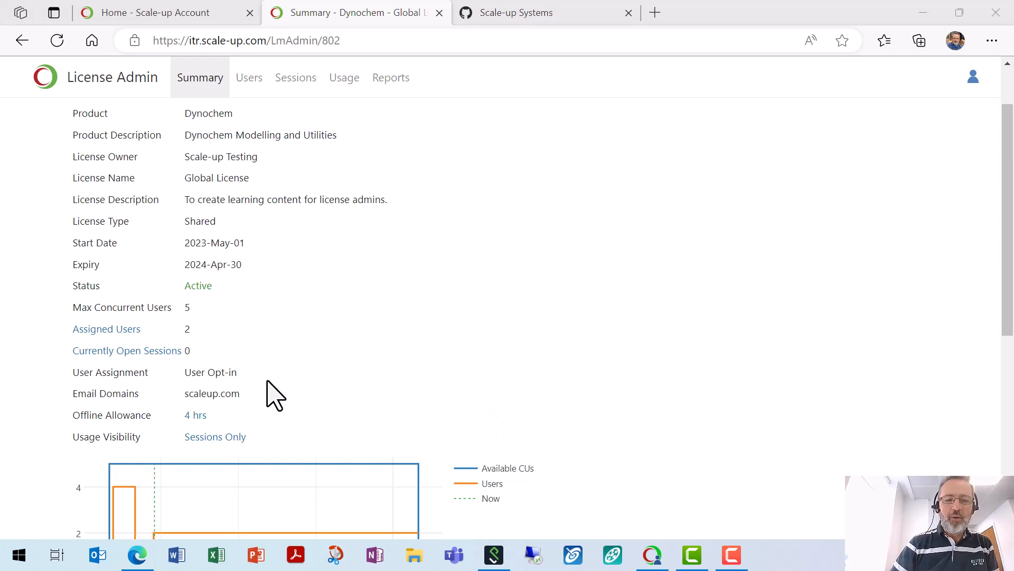
{"action": "left_click_drag", "start_coordinate": [257, 385], "coordinate": [82, 384]}
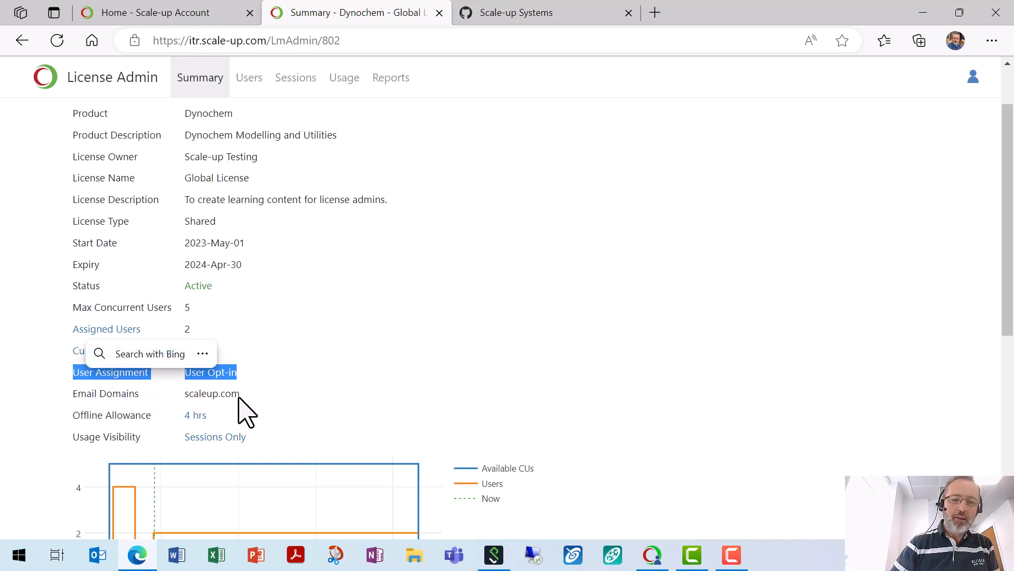
{"action": "left_click_drag", "start_coordinate": [246, 397], "coordinate": [185, 395]}
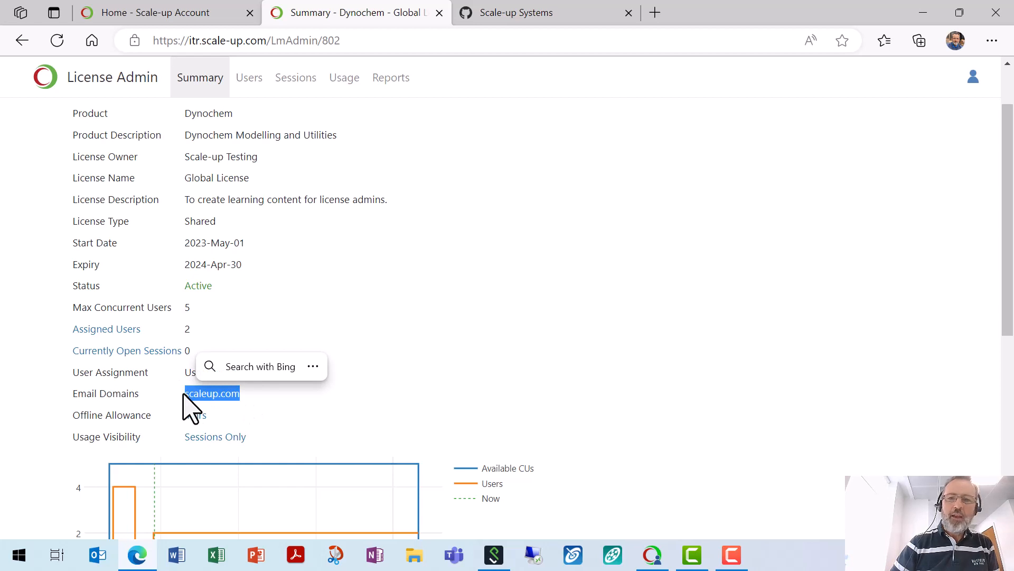
Step: From the Scale-up Systems GitHub tab, go to the sushelp.scale-up.com help site
{"action": "left_click", "coordinate": [494, 13]}
{"action": "left_click", "coordinate": [441, 42]}
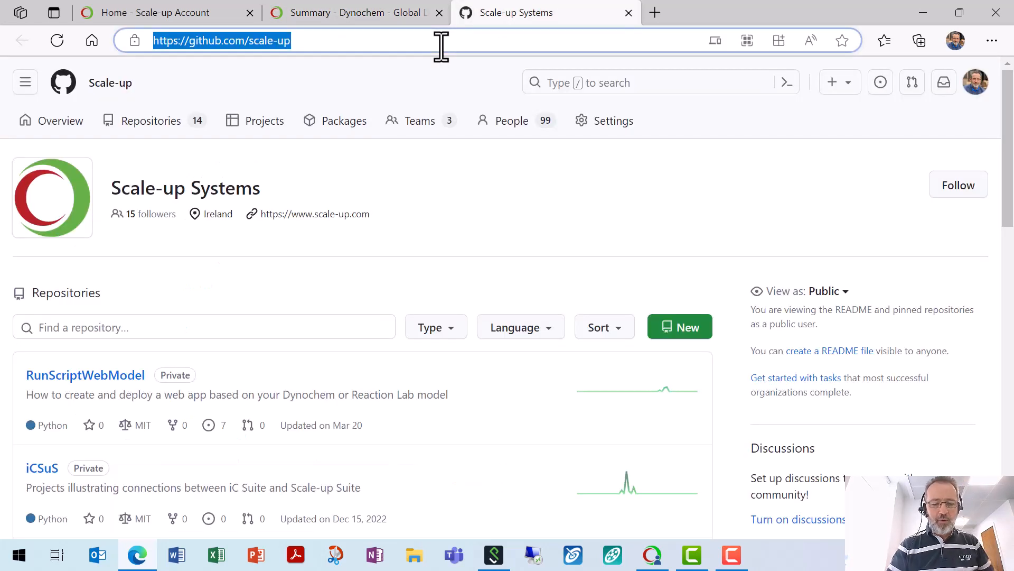
{"action": "type", "text": "sus"}
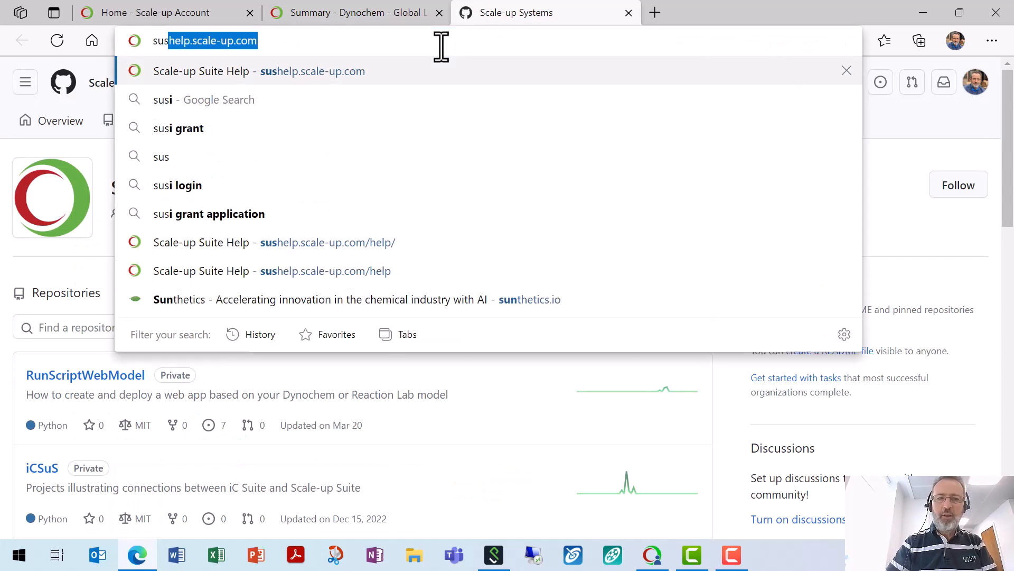
{"action": "key", "text": "Return"}
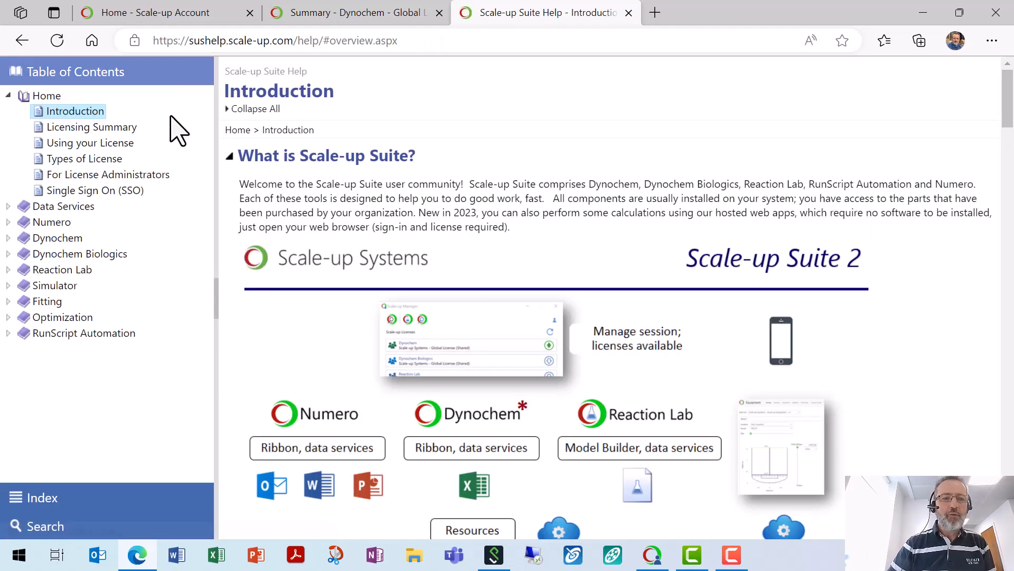
Step: Read For License Administrators through User Assignment Options, then return to the license Summary tab
{"action": "left_click", "coordinate": [110, 175]}
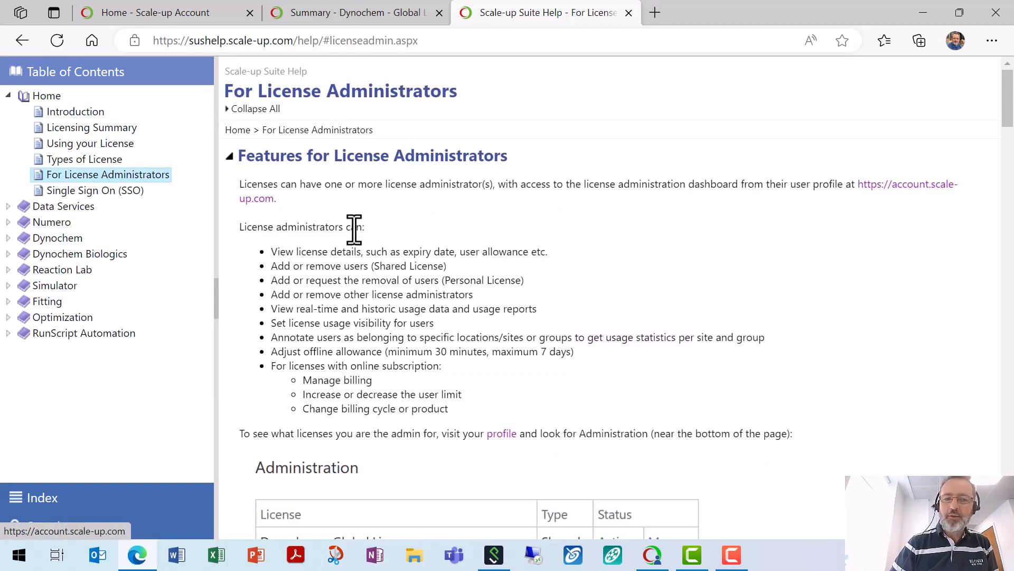
{"action": "scroll", "coordinate": [357, 243], "scroll_direction": "down", "scroll_amount": 8}
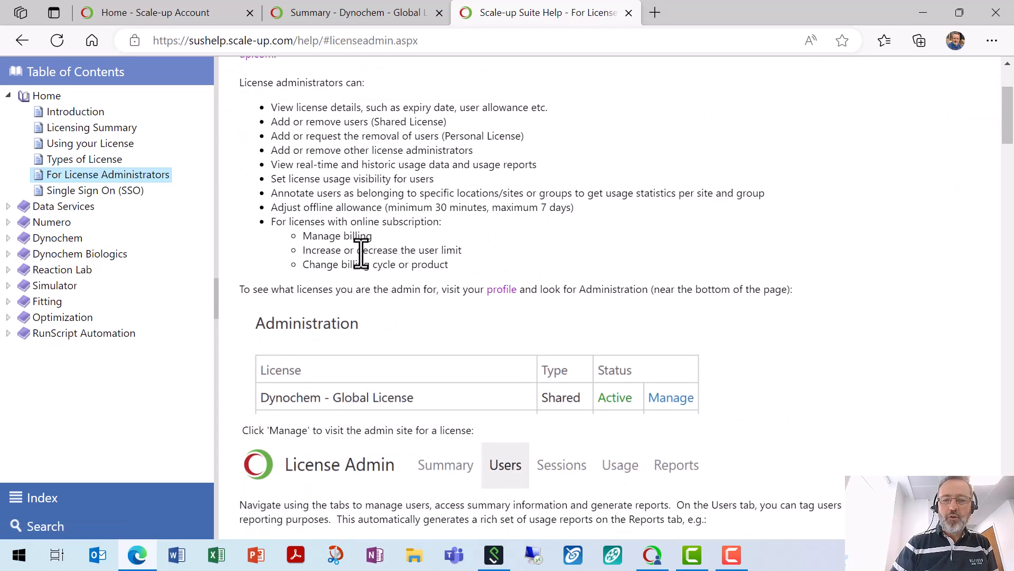
{"action": "scroll", "coordinate": [368, 266], "scroll_direction": "down", "scroll_amount": 5}
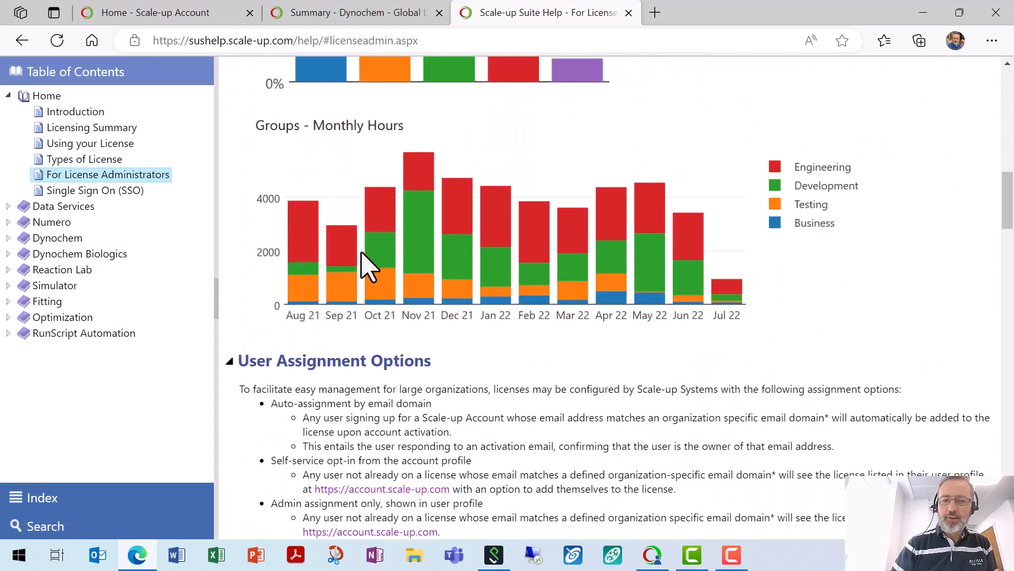
{"action": "scroll", "coordinate": [368, 266], "scroll_direction": "up", "scroll_amount": 2}
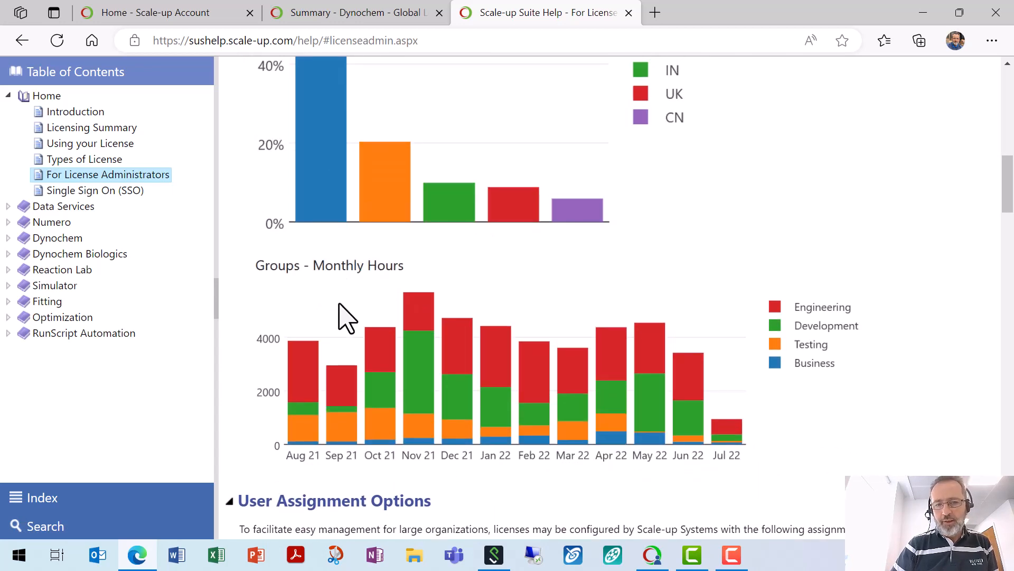
{"action": "scroll", "coordinate": [341, 305], "scroll_direction": "up", "scroll_amount": 3}
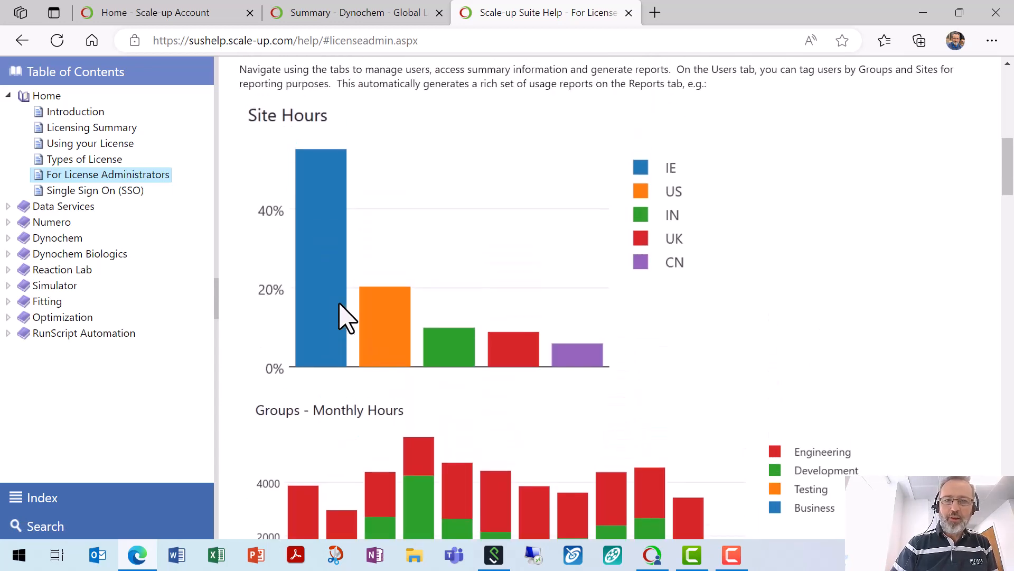
{"action": "scroll", "coordinate": [341, 306], "scroll_direction": "down", "scroll_amount": 4}
{"action": "scroll", "coordinate": [346, 317], "scroll_direction": "down", "scroll_amount": 4}
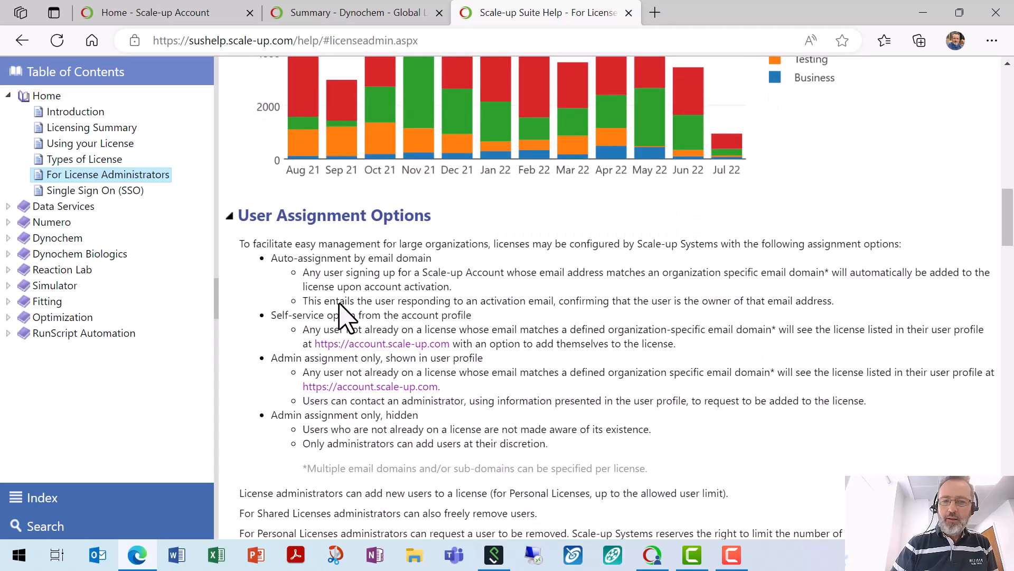
{"action": "scroll", "coordinate": [346, 317], "scroll_direction": "down", "scroll_amount": 10}
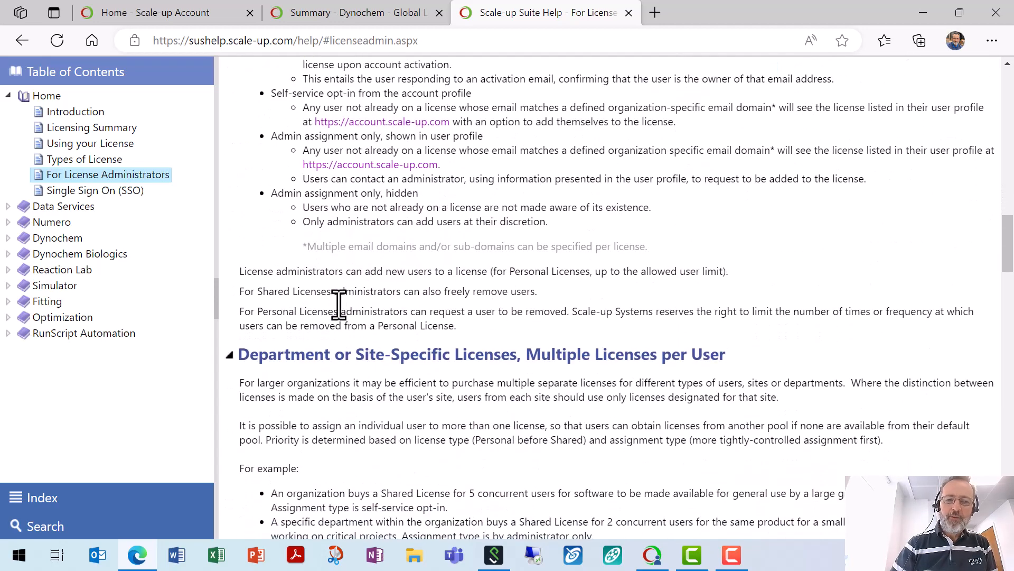
{"action": "scroll", "coordinate": [339, 305], "scroll_direction": "down", "scroll_amount": 6}
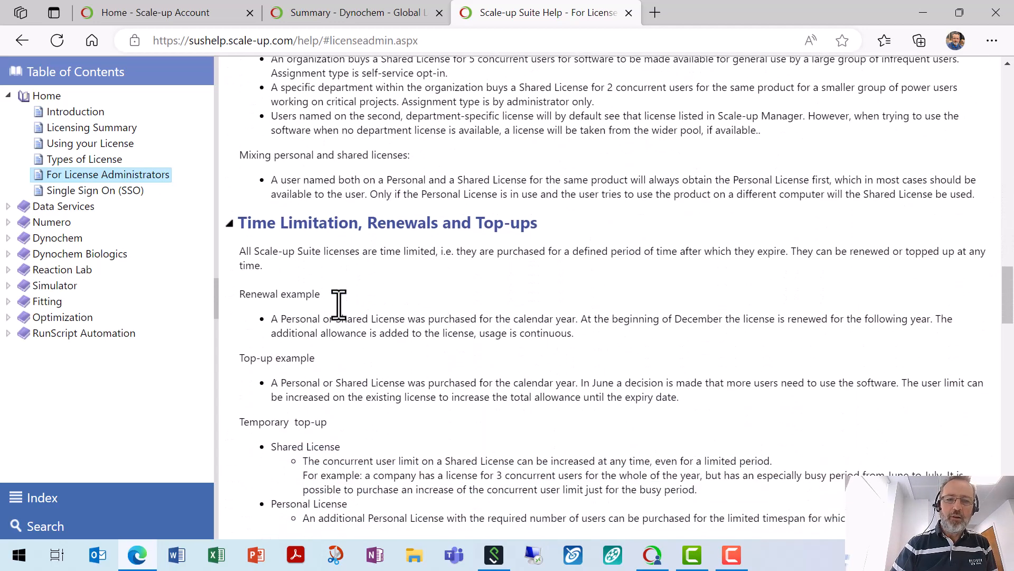
{"action": "key", "text": "ctrl+shift+Tab"}
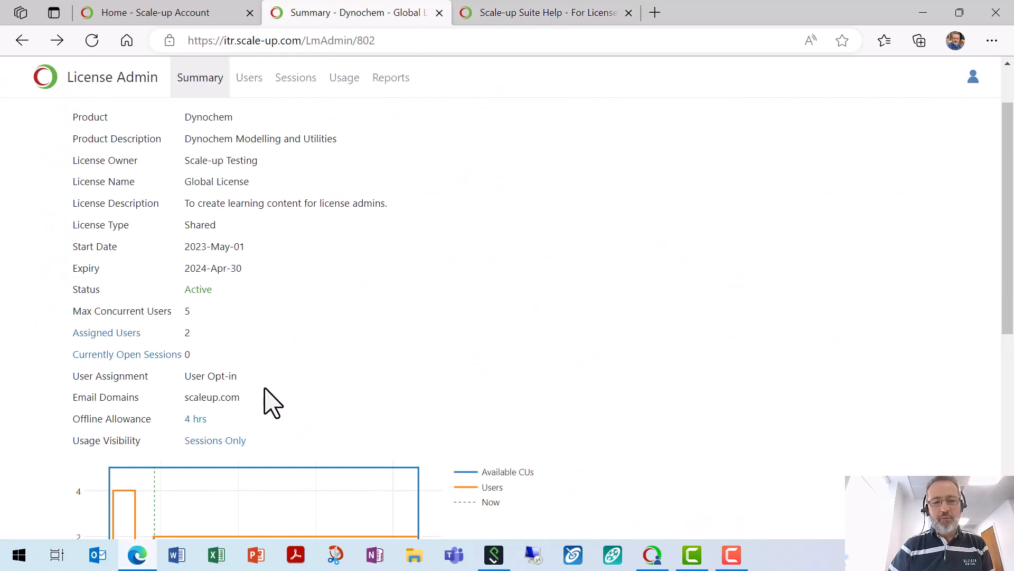
Step: Highlight scaleup.com beside Email Domains, then switch back to the Home - Scale-up Account tab
{"action": "left_click_drag", "start_coordinate": [246, 397], "coordinate": [184, 397]}
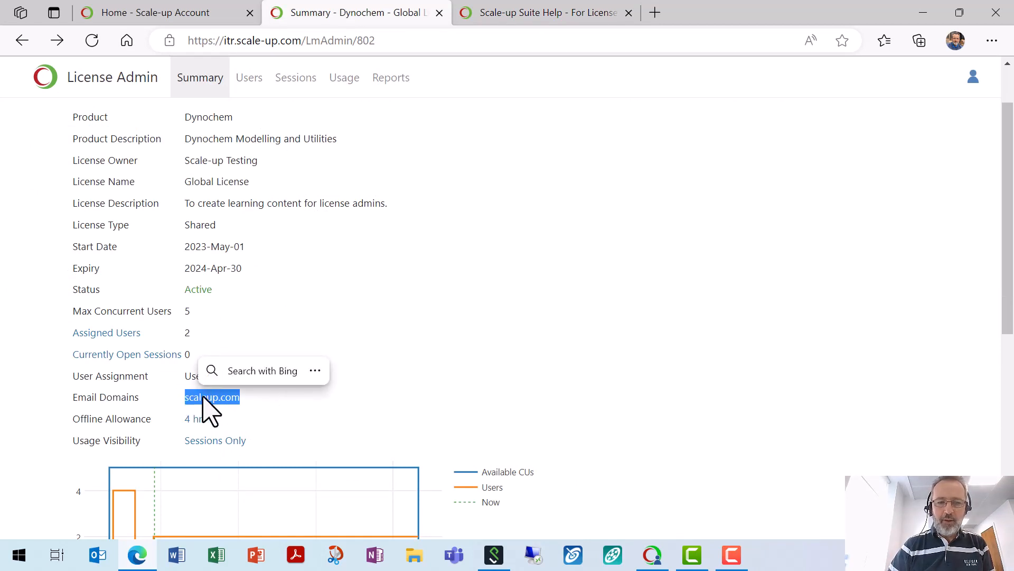
{"action": "right_click", "coordinate": [207, 397]}
{"action": "left_click", "coordinate": [245, 397]}
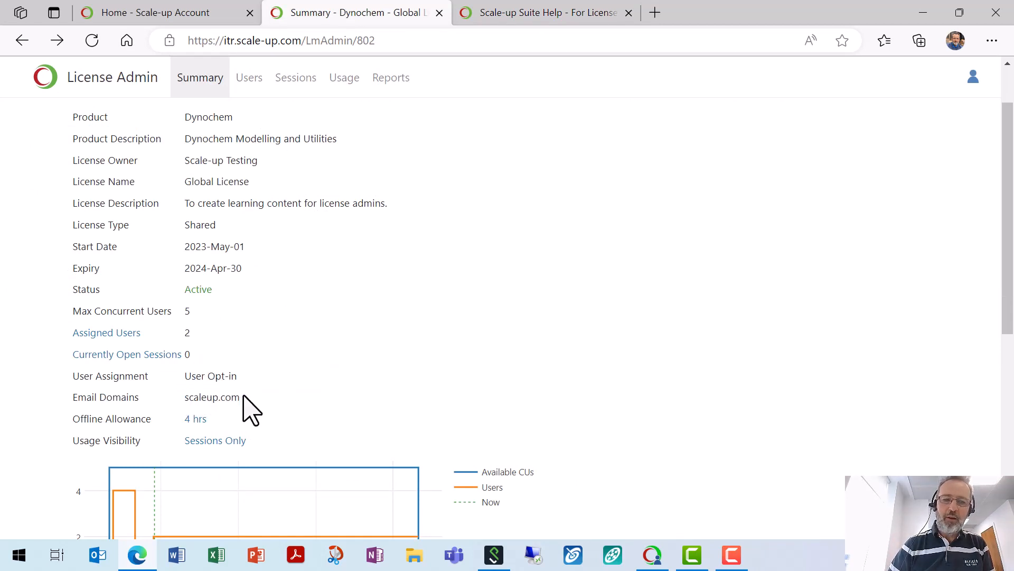
{"action": "left_click_drag", "start_coordinate": [225, 397], "coordinate": [184, 399]}
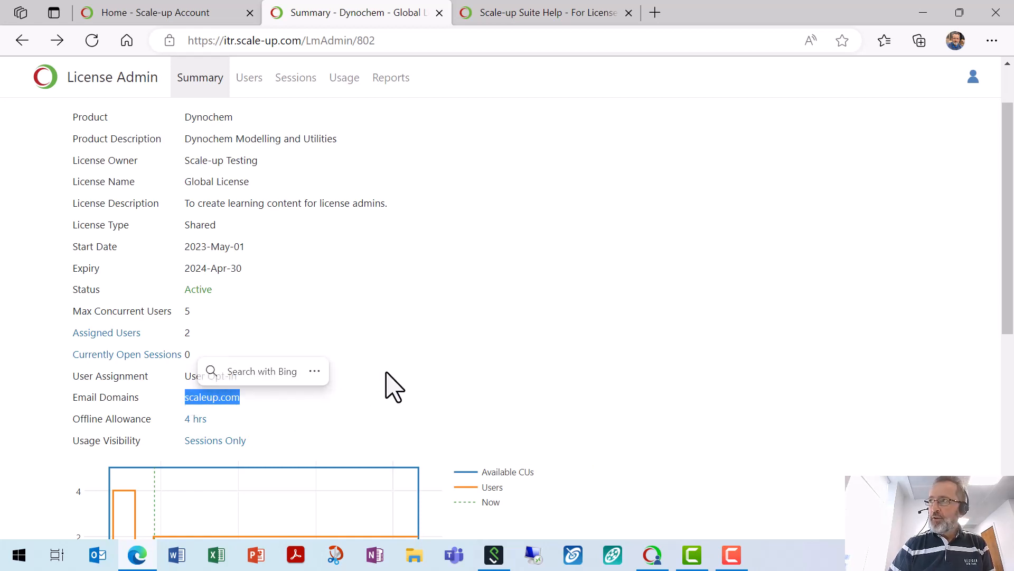
{"action": "key", "text": "ctrl+shift+Tab"}
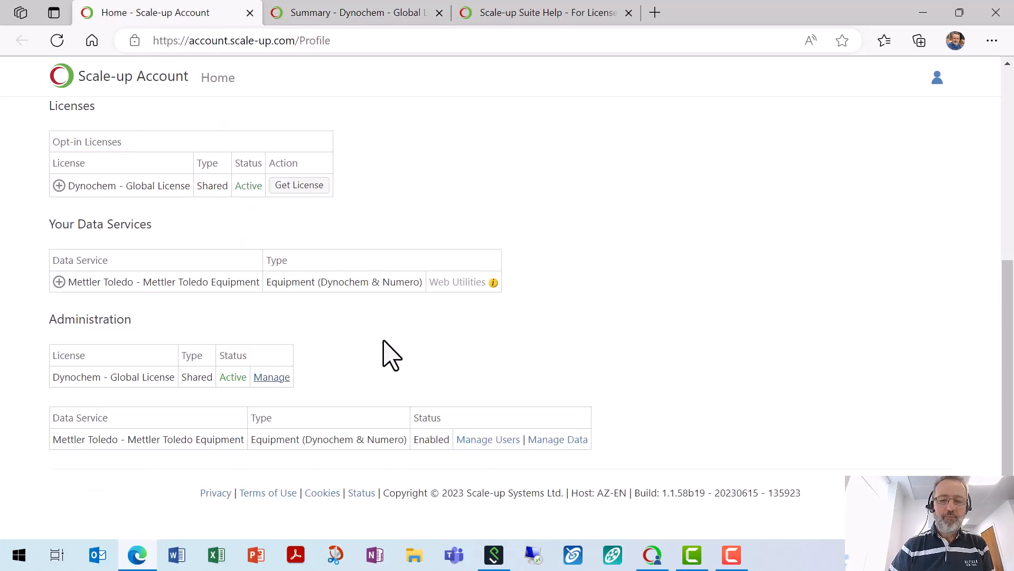
Step: Open Mettler Toledo Equipment Manage Users and highlight its mt.com and scale-up.com email domains
{"action": "left_click", "coordinate": [489, 441]}
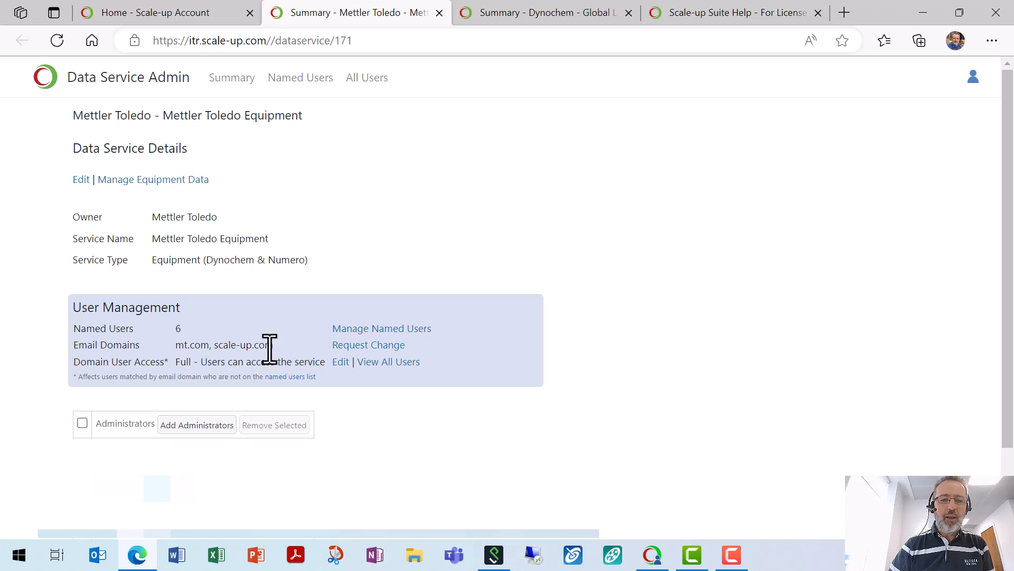
{"action": "left_click_drag", "start_coordinate": [273, 346], "coordinate": [74, 351]}
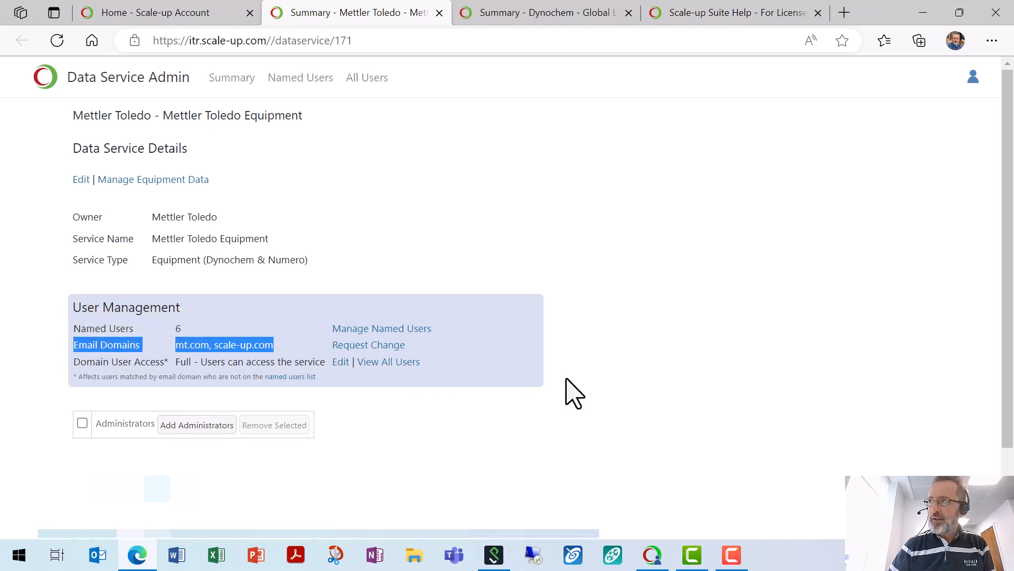